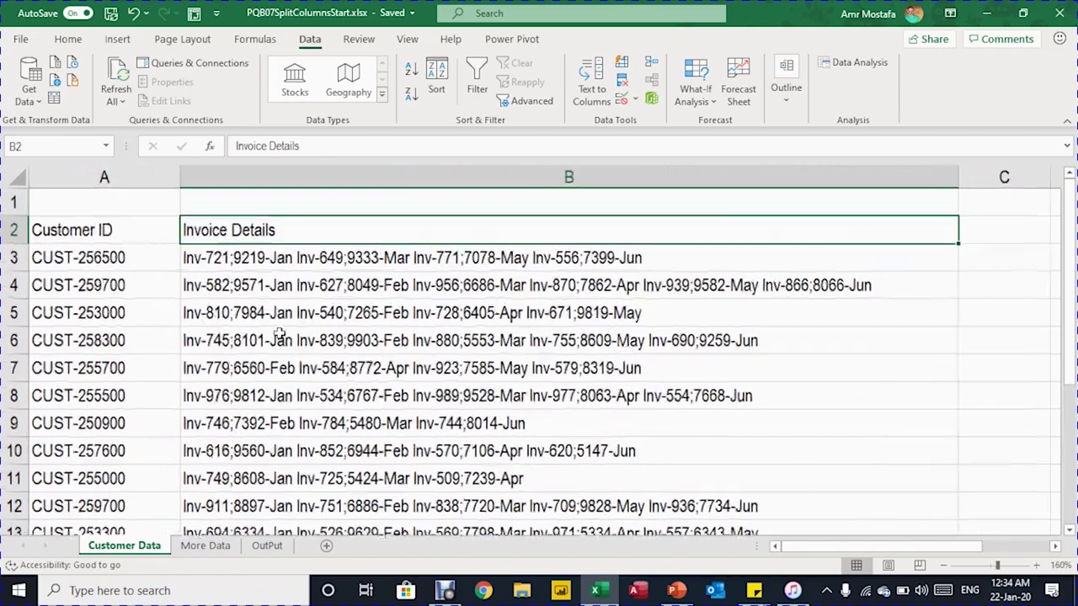
Examine the Invoice Details entries on the Customer Data sheet and how their invoice numbers, amounts and months are separated.
key("alt")
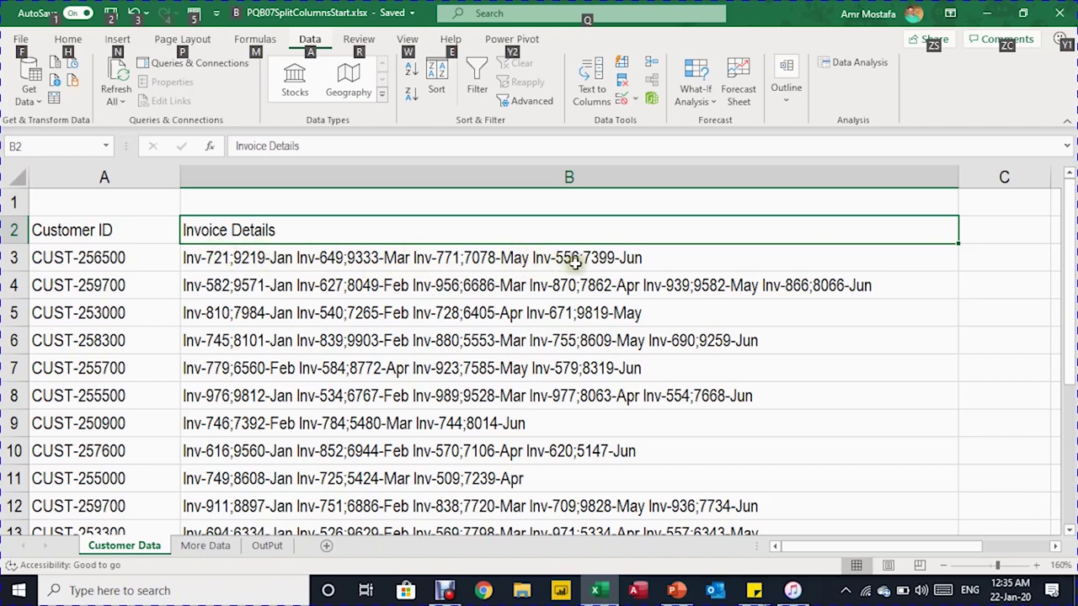
left_click(240, 258)
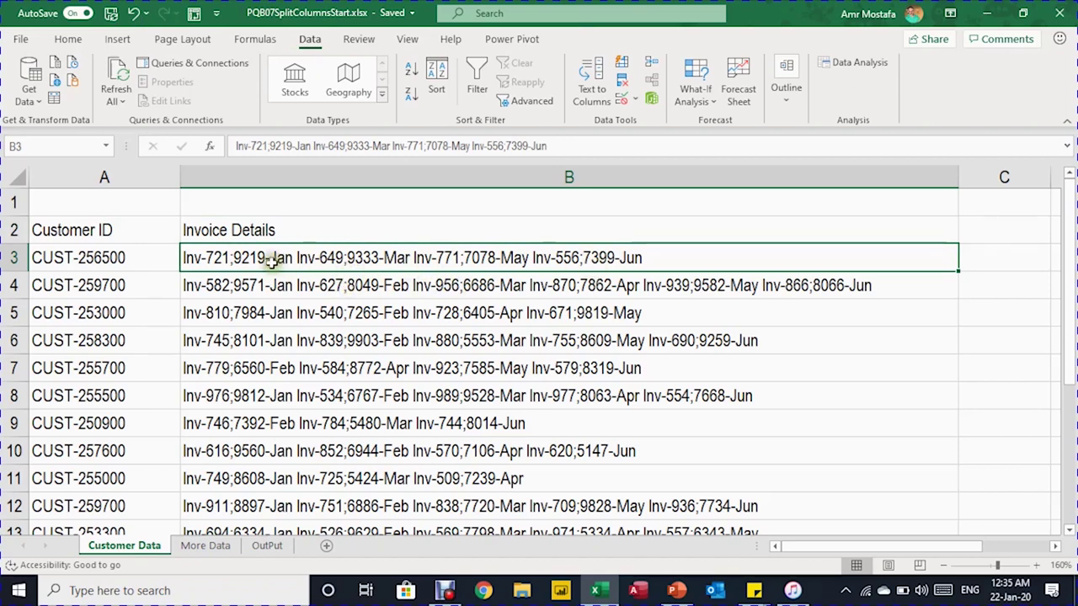
left_click(218, 286)
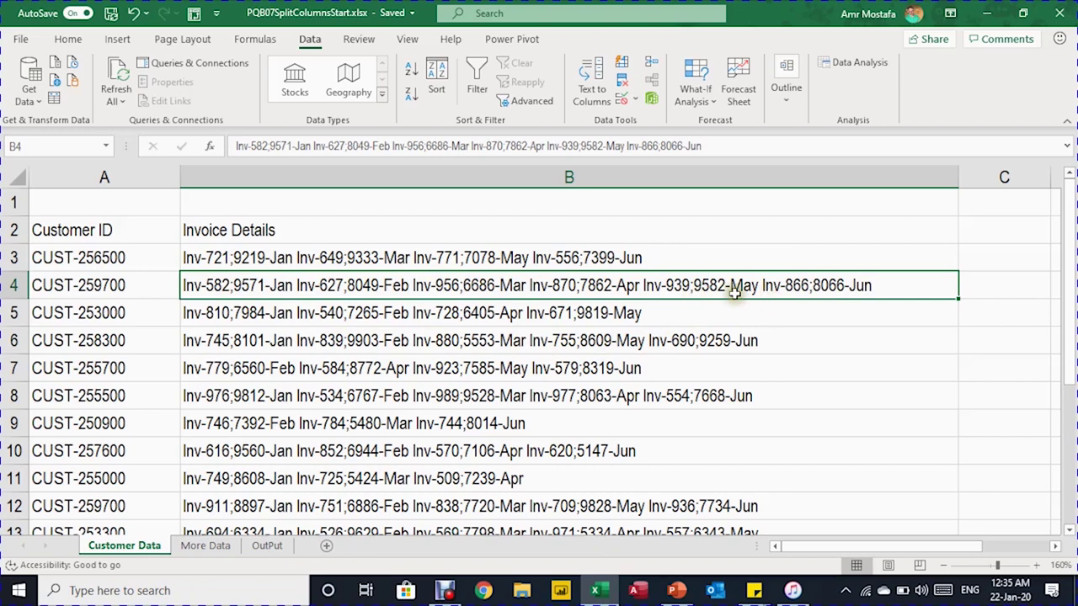
left_click(682, 340)
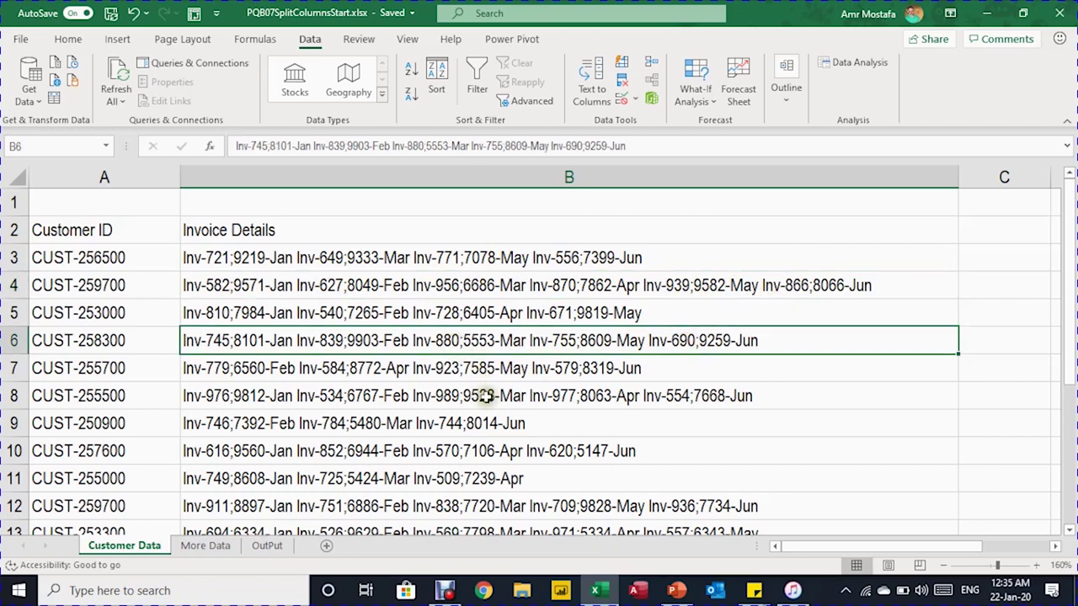
scroll(484, 318, "down", 1)
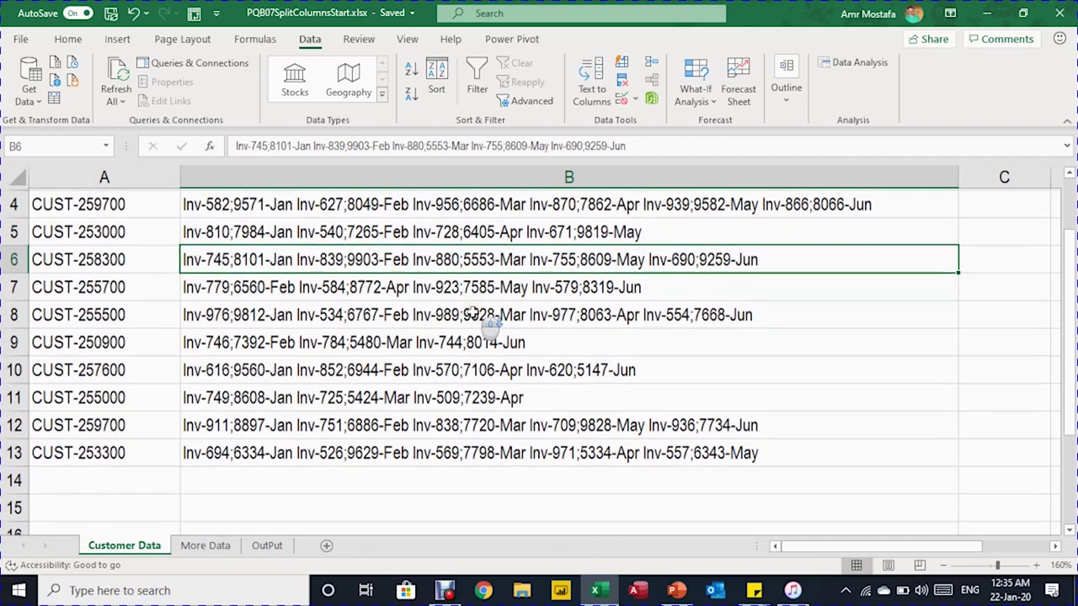
scroll(494, 322, "up", 1)
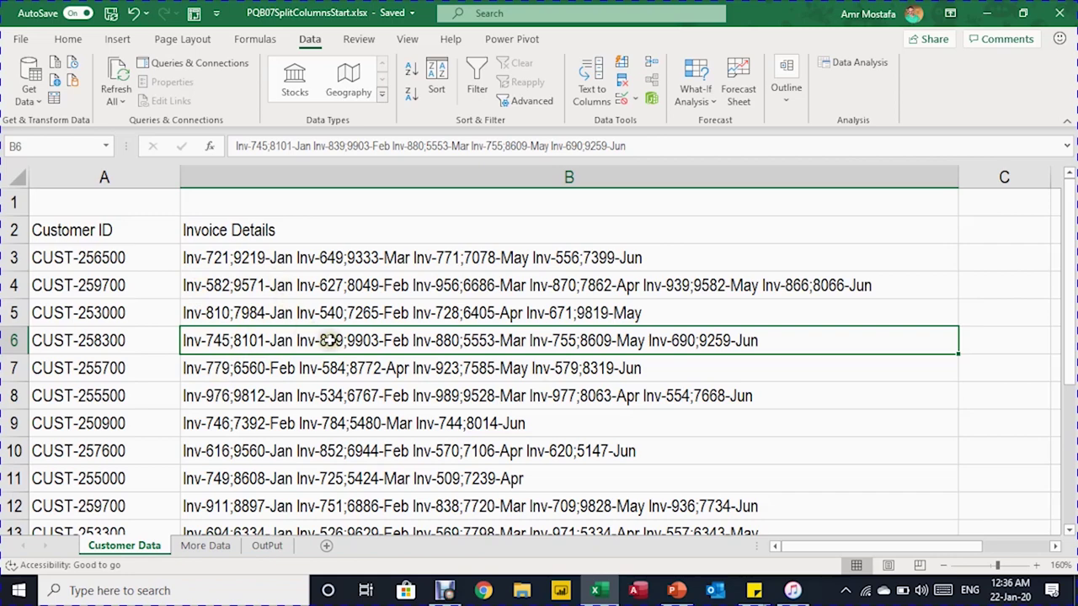
scroll(331, 340, "down", 1, "ctrl")
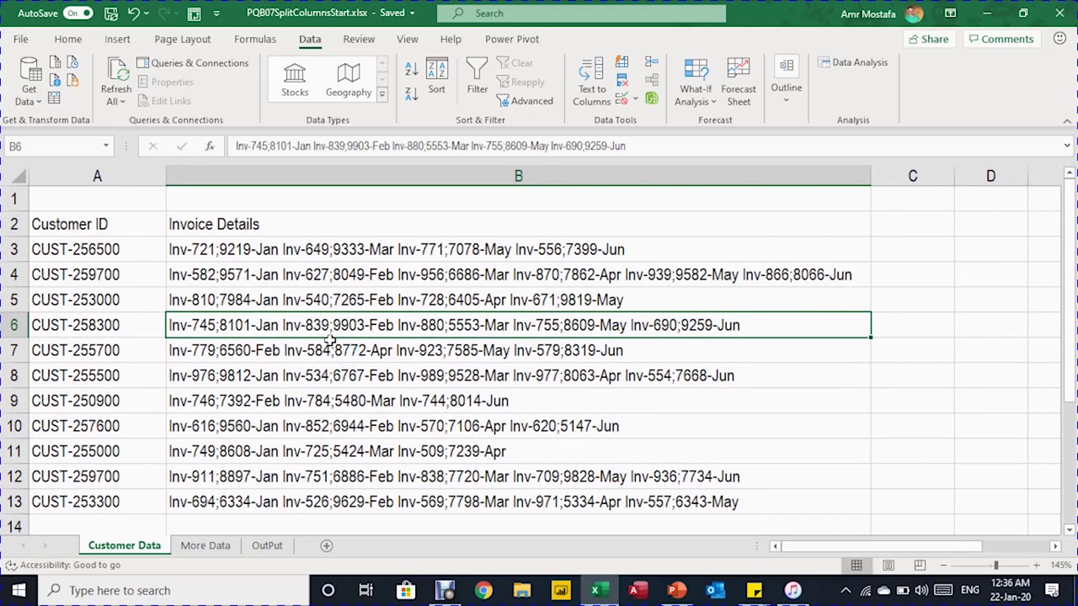
scroll(331, 341, "down", 1)
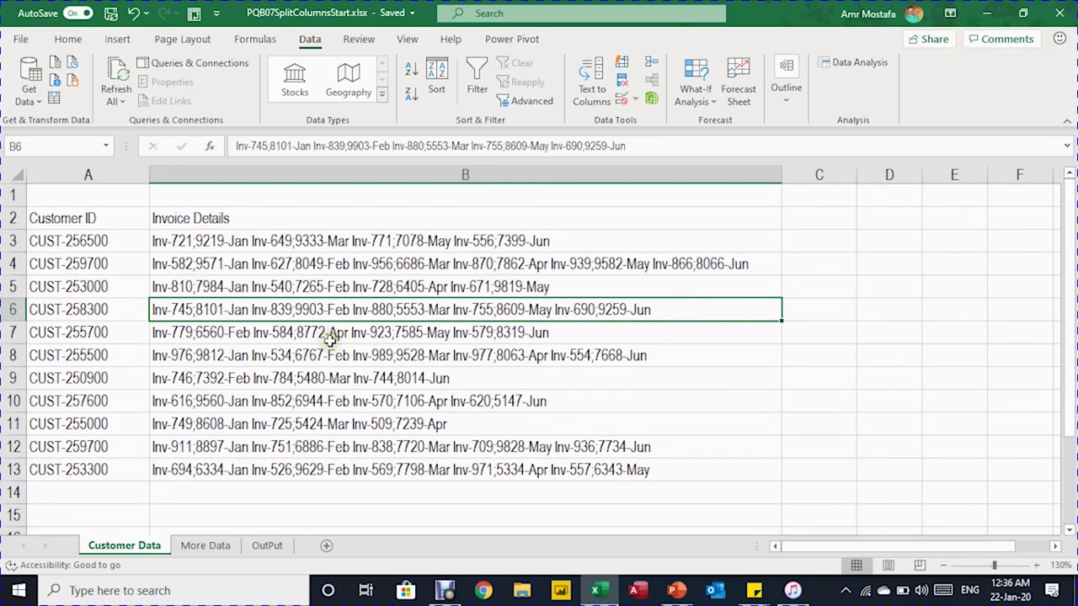
Convert the customer data range A2:B13 into a table with headers.
left_click(285, 262)
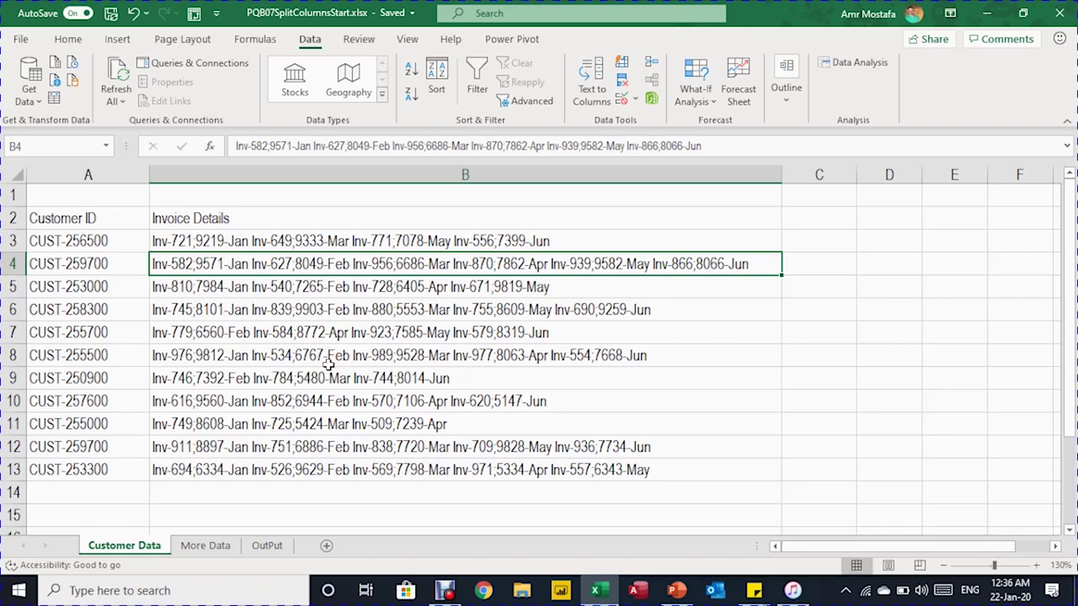
key("ctrl+t")
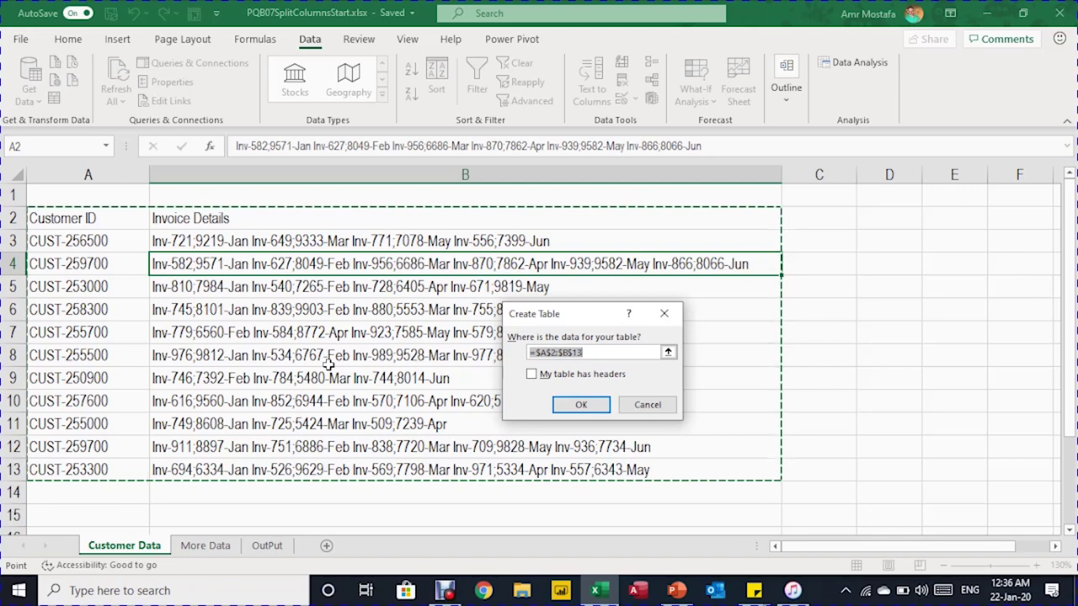
left_click_drag(551, 324, 338, 272)
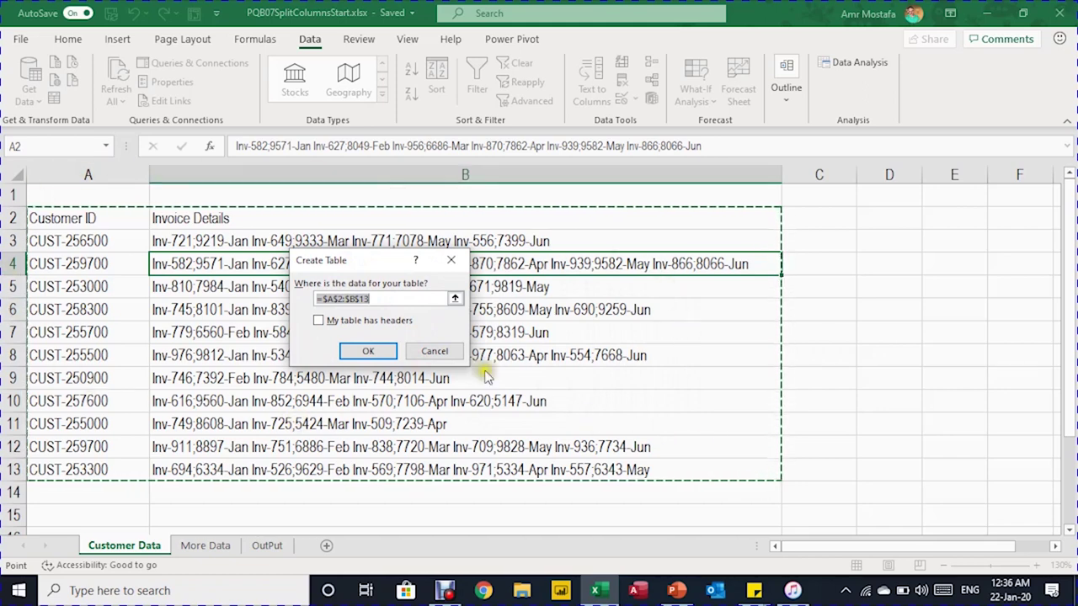
left_click(321, 326)
left_click(321, 324)
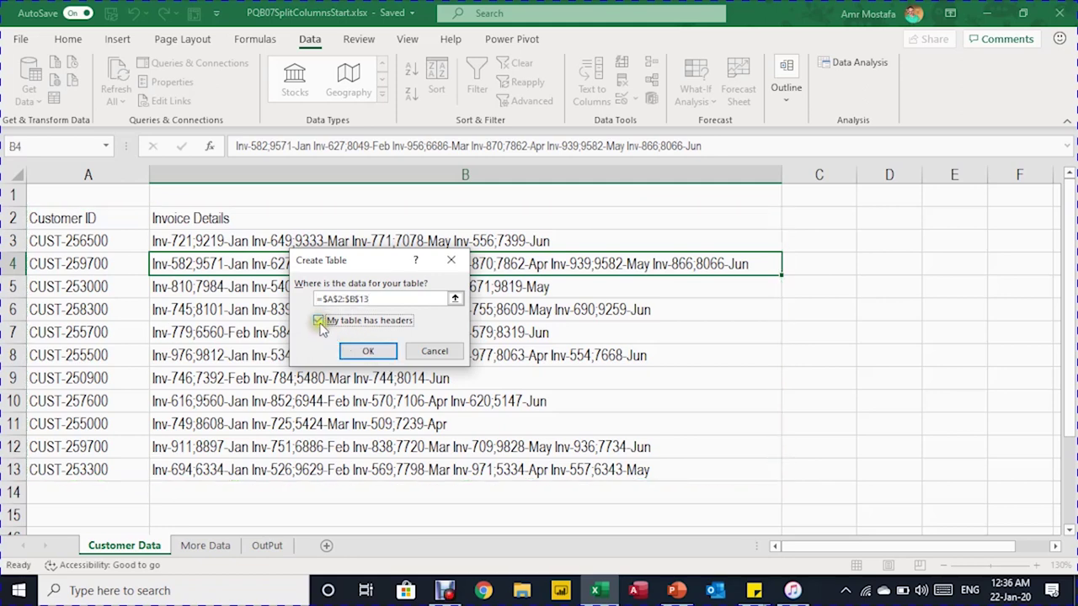
left_click(368, 351)
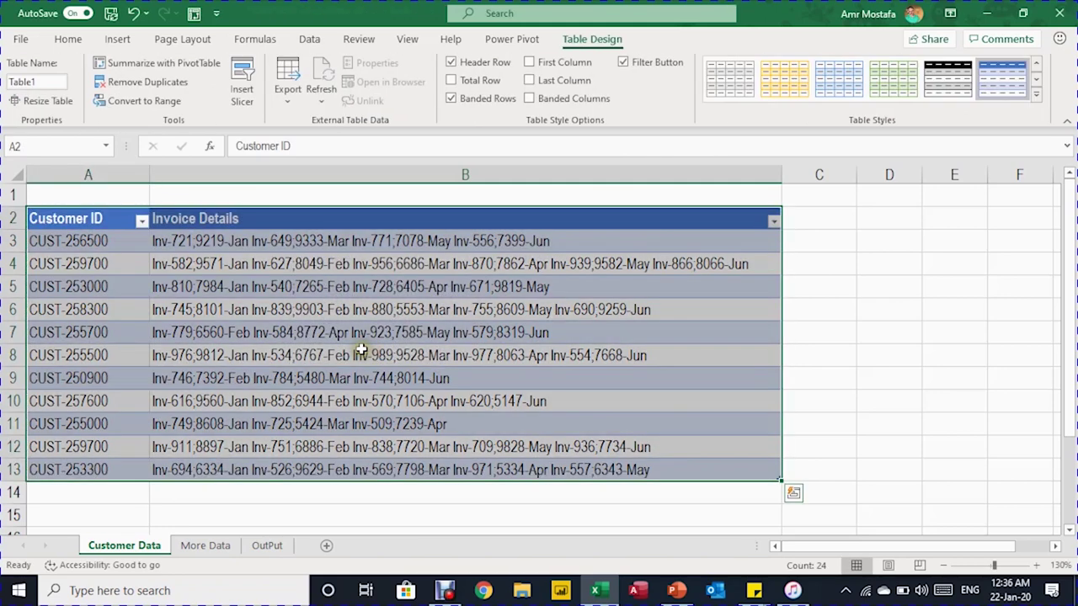
Name the customer data table Input.
left_click(323, 288)
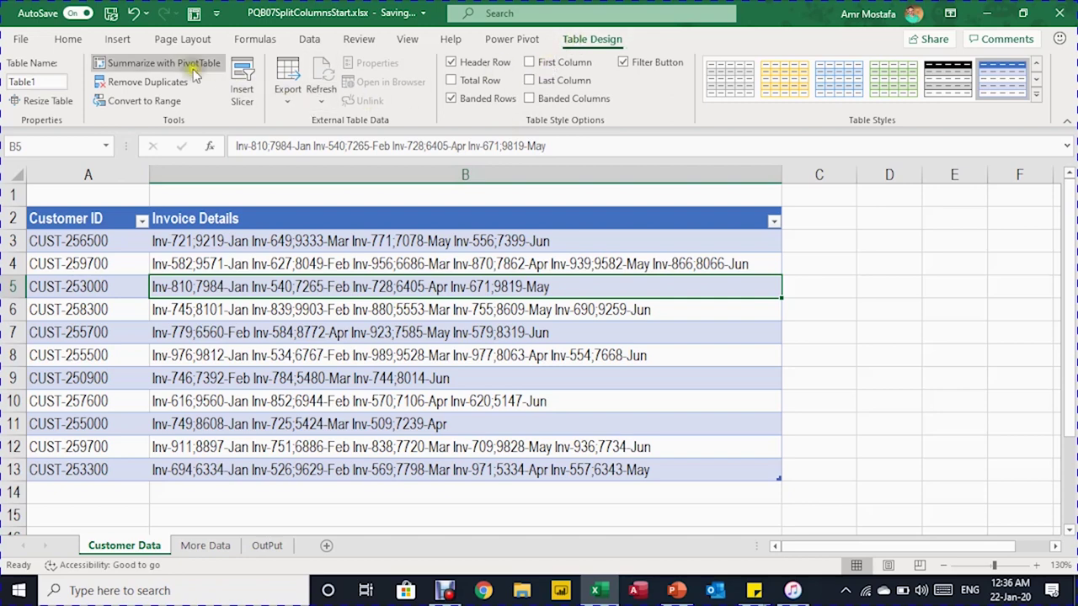
left_click(36, 81)
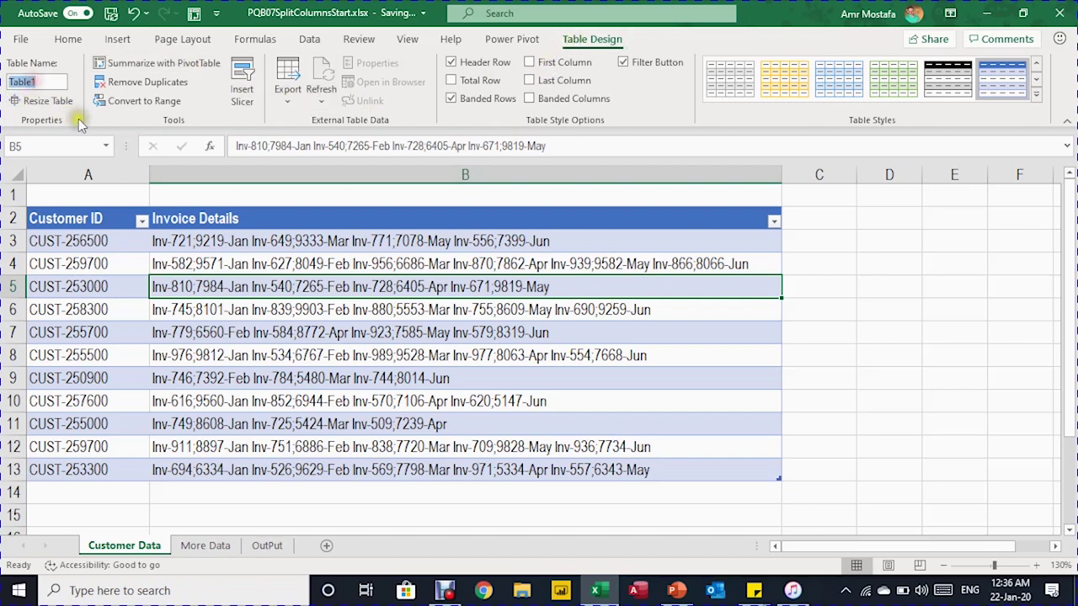
type("Input")
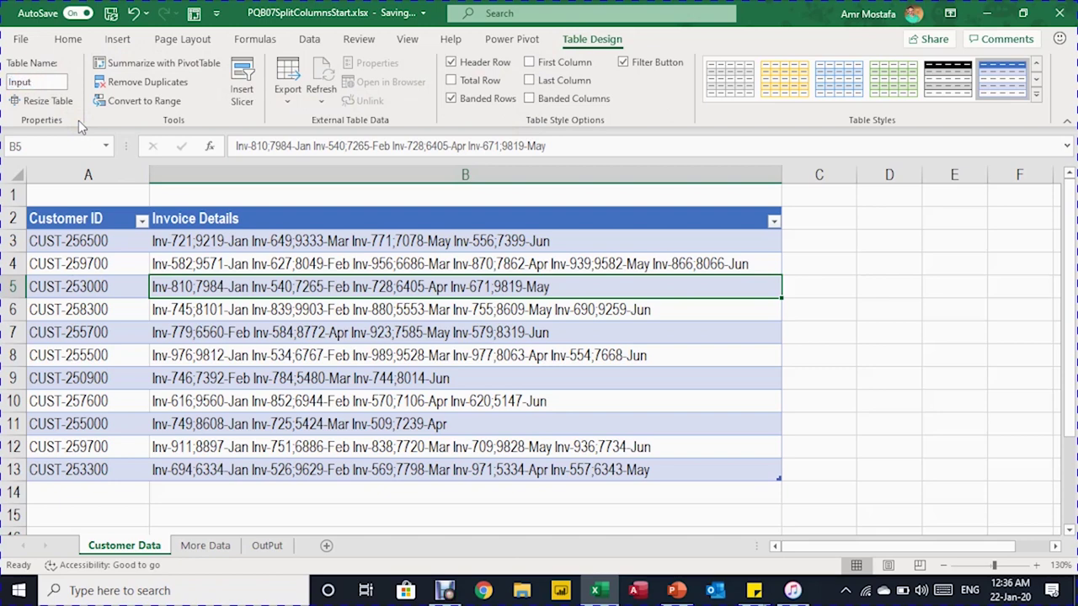
key("Return")
Load the Input table into Power Query Editor as a new query and rename the query Output.
left_click(308, 40)
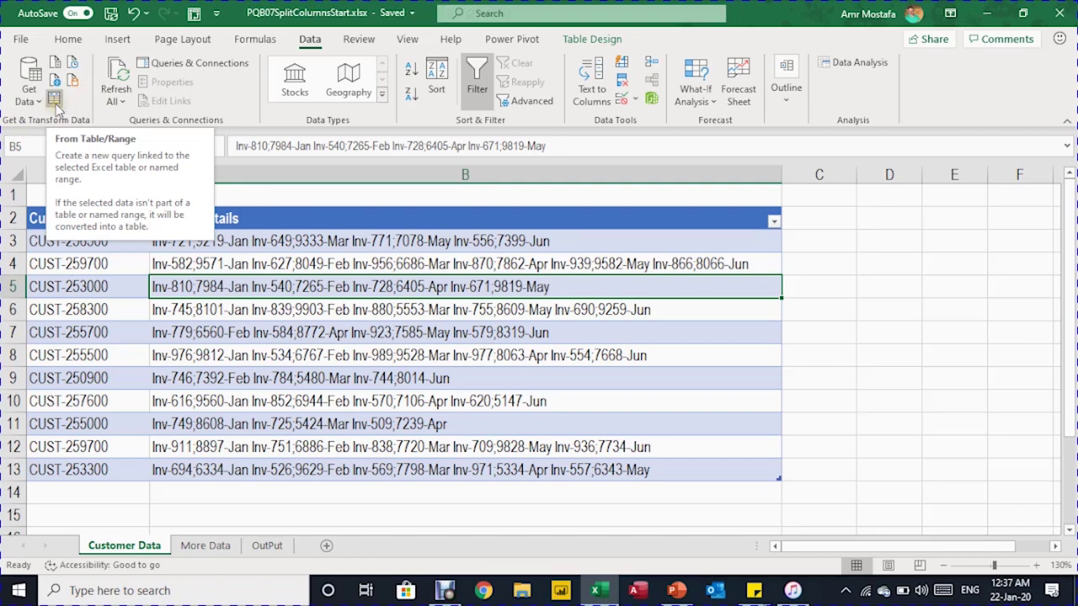
left_click(55, 100)
left_click(55, 99)
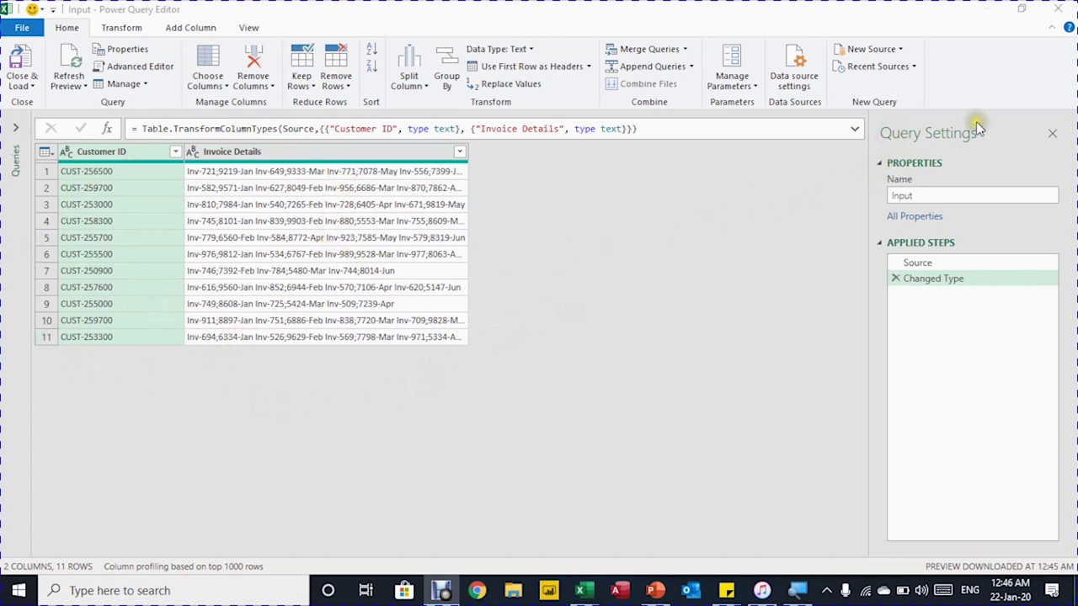
left_click(925, 196)
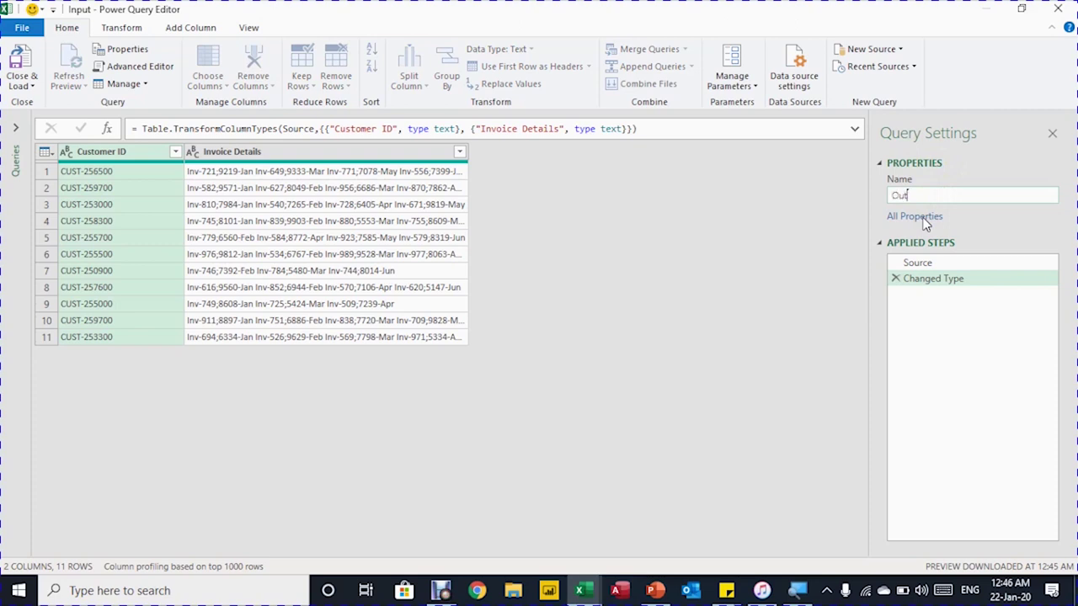
key("Return")
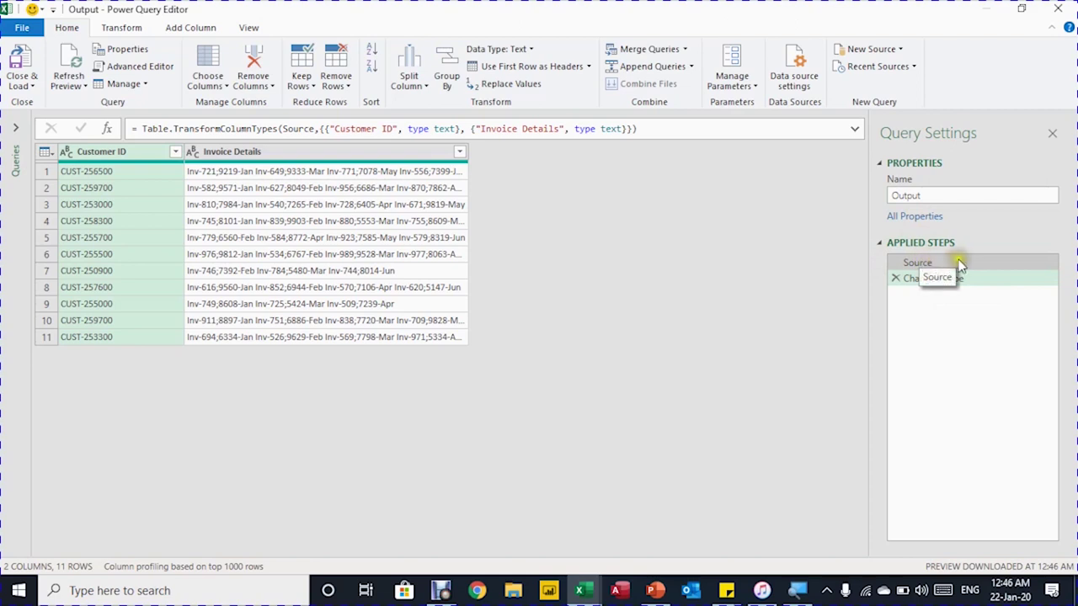
Review the Source and Changed Type steps of the query and delete the Changed Type step.
left_click(992, 262)
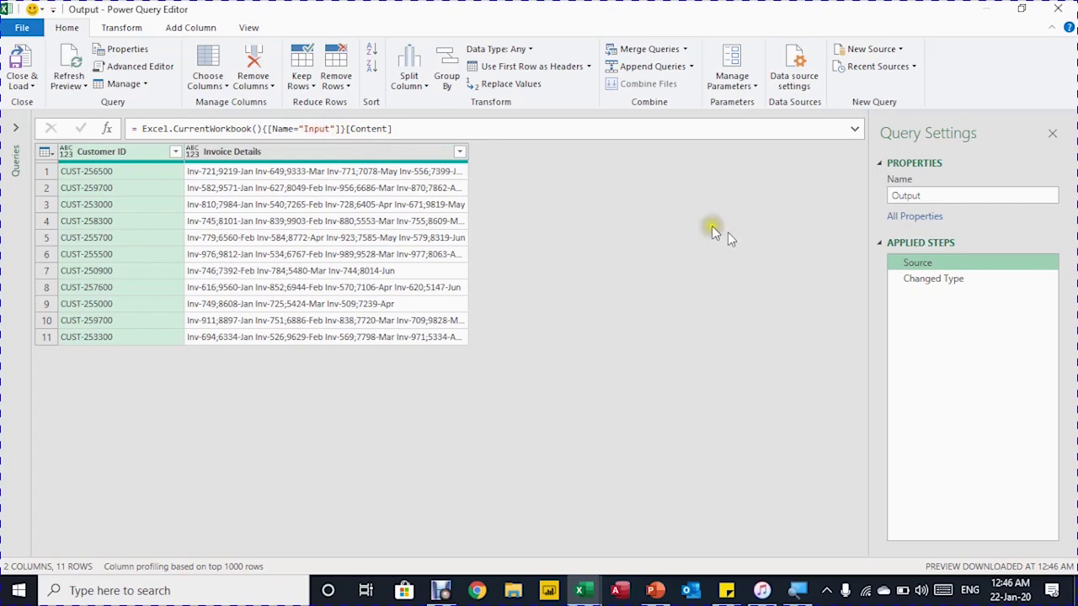
left_click(990, 279)
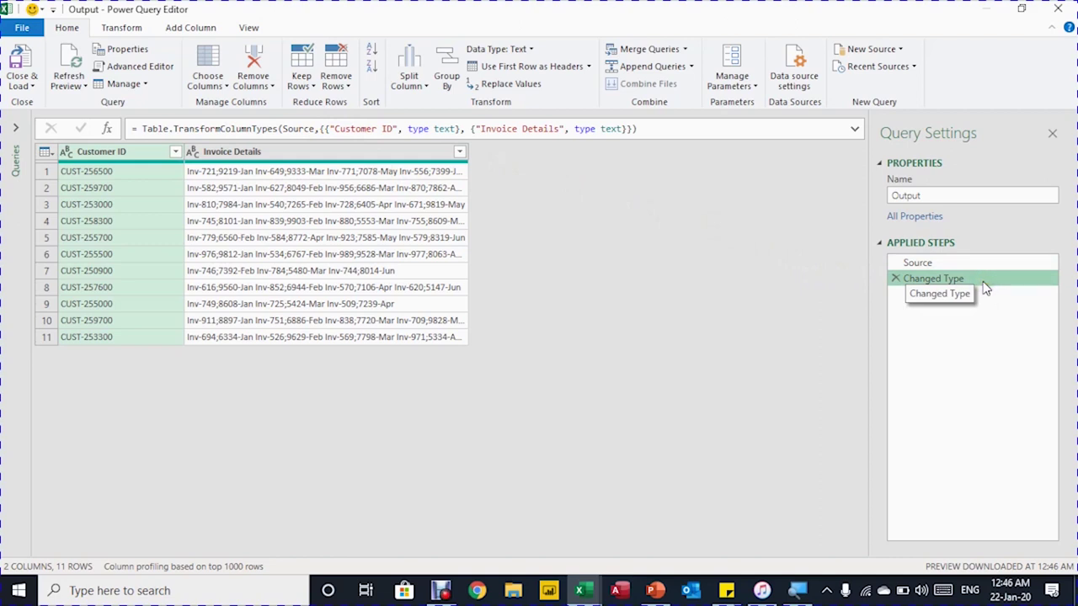
left_click(896, 279)
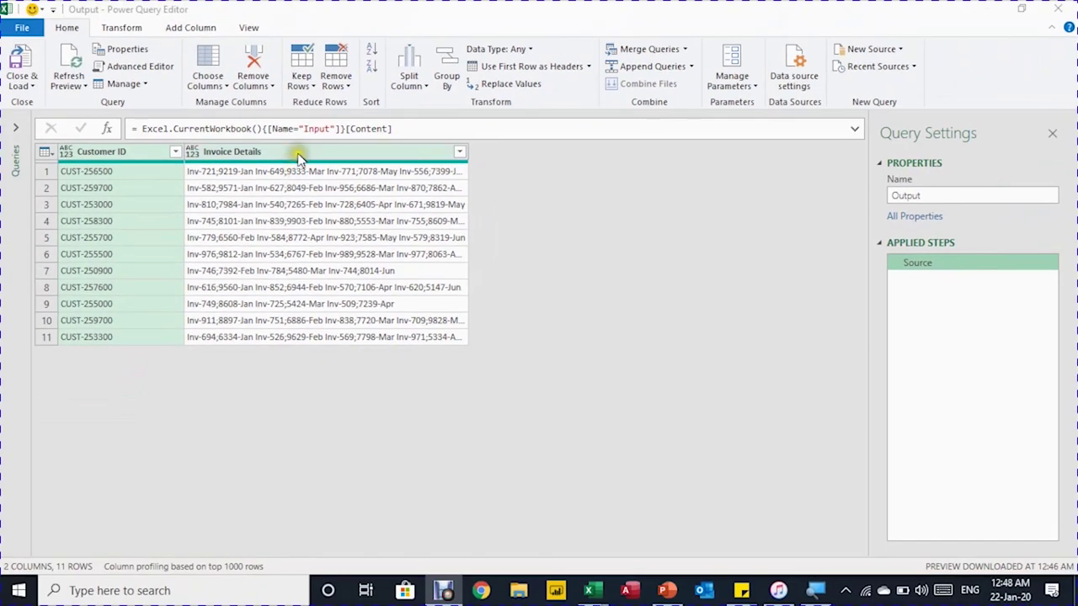
Set up a split of the Invoice Details column by delimiter, using Space as the delimiter.
left_click(293, 133)
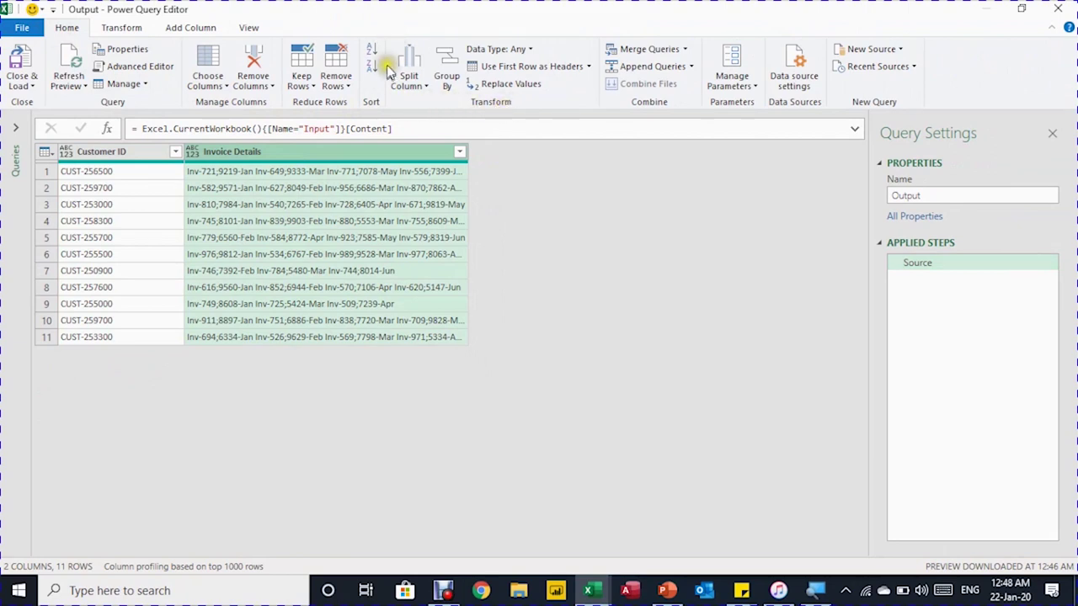
left_click(425, 88)
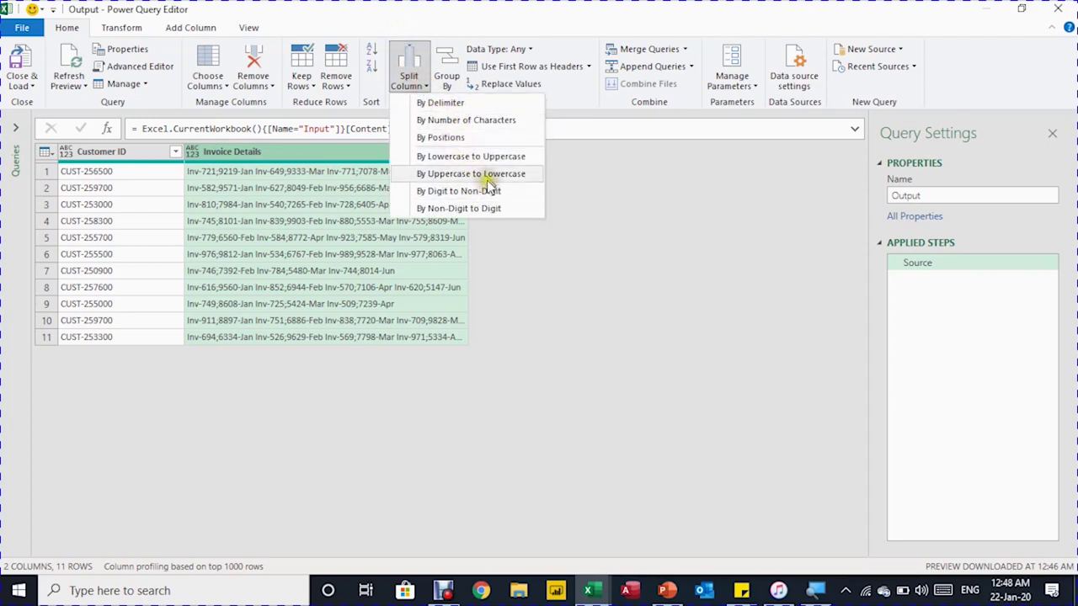
left_click(470, 106)
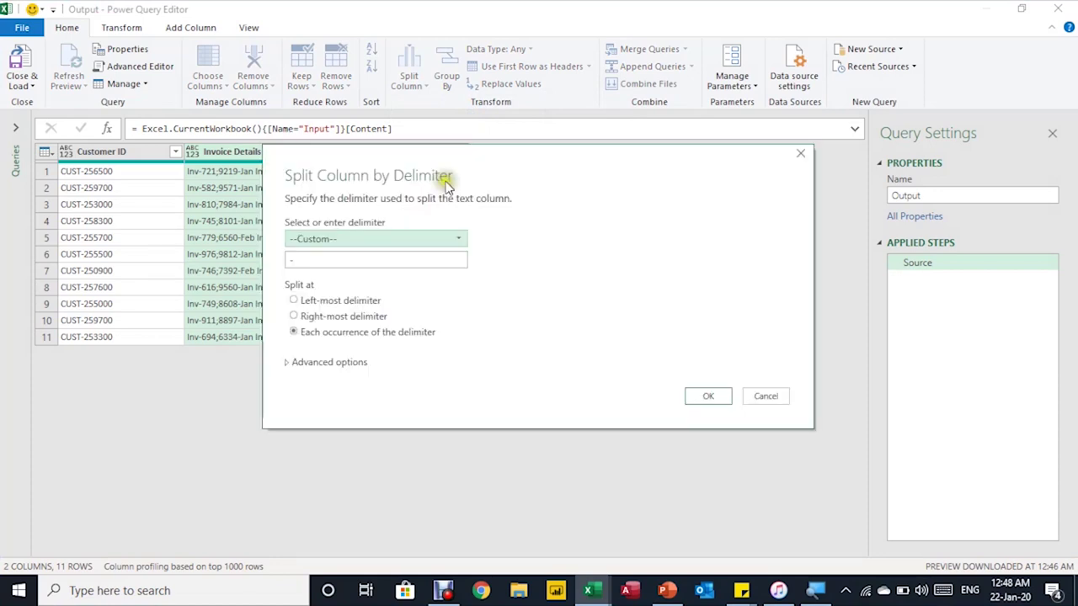
left_click(405, 160)
left_click_drag(405, 160, 516, 181)
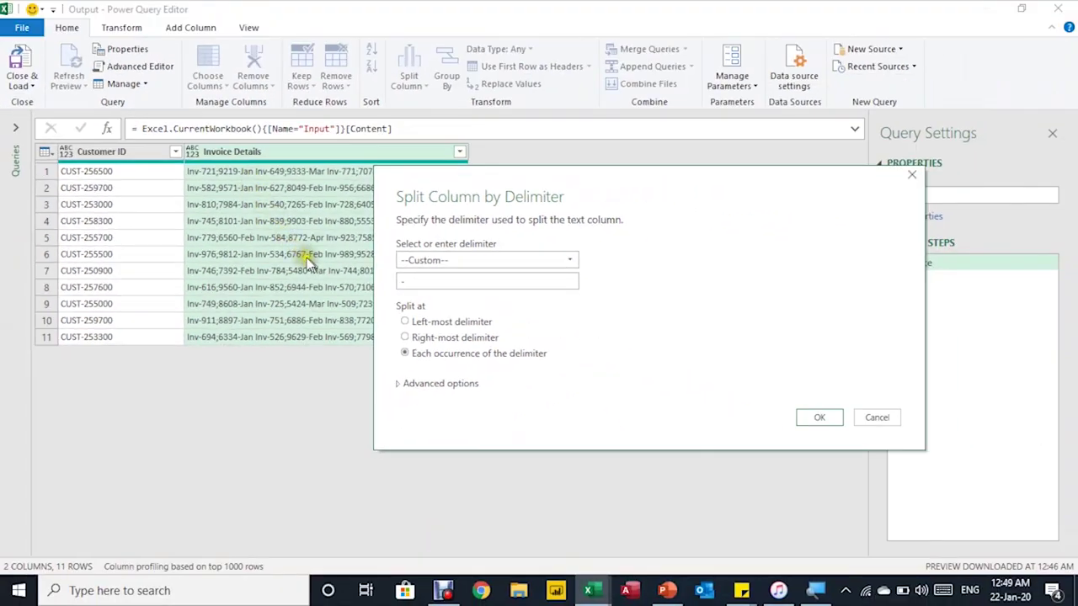
left_click(490, 263)
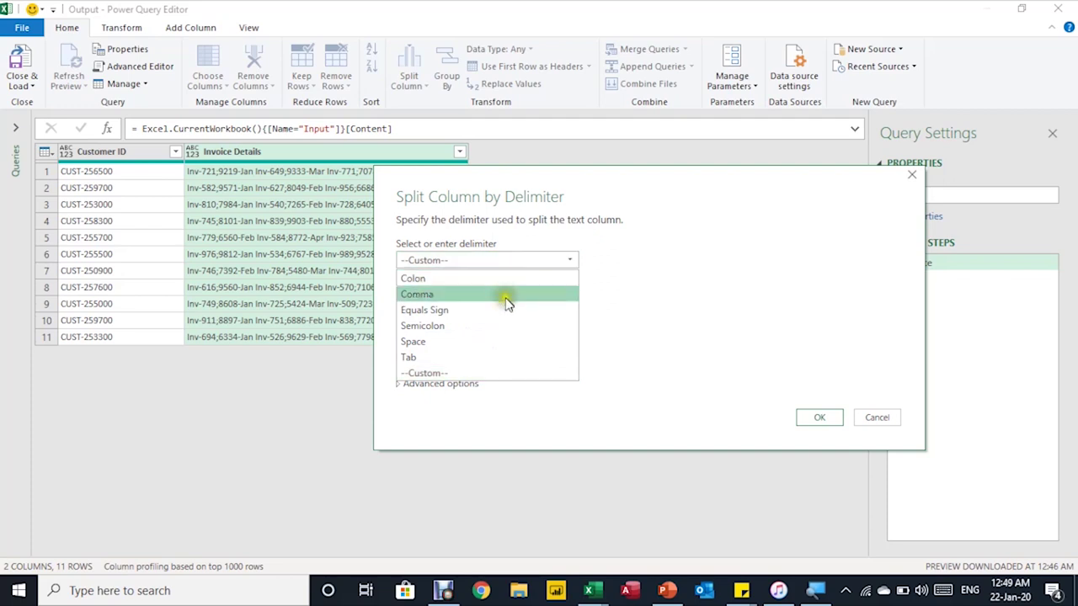
left_click(513, 341)
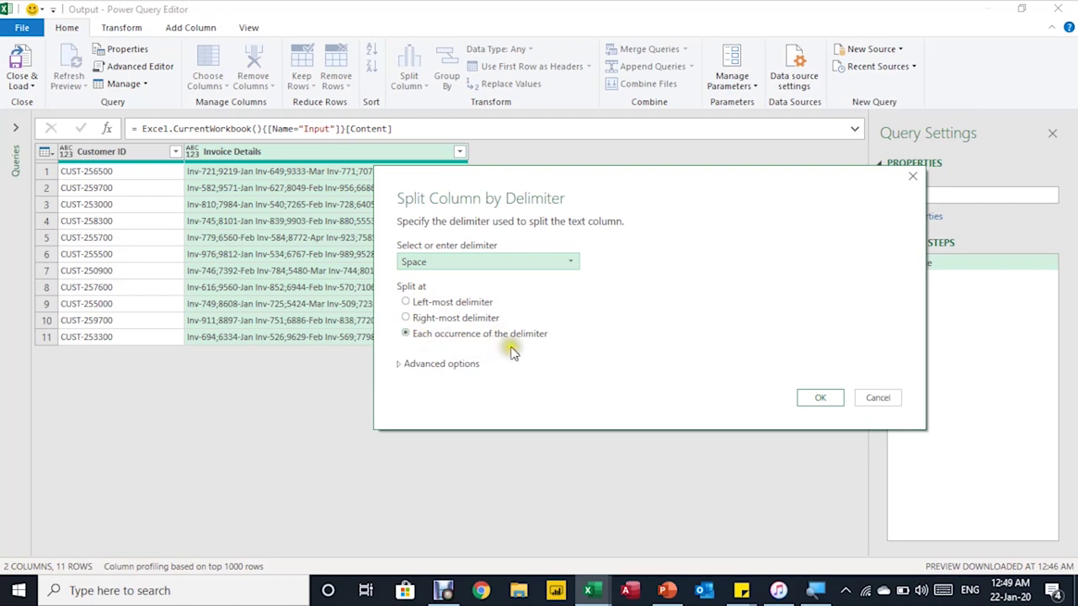
left_click_drag(520, 176, 644, 192)
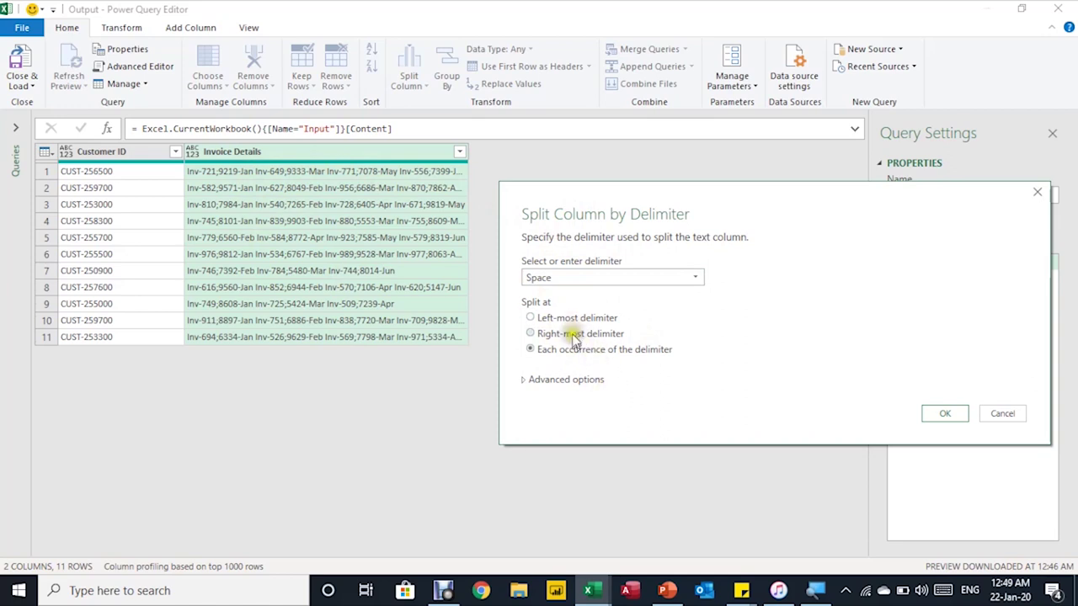
Choose rows instead of columns as the split result in the advanced options and apply the split.
left_click(525, 380)
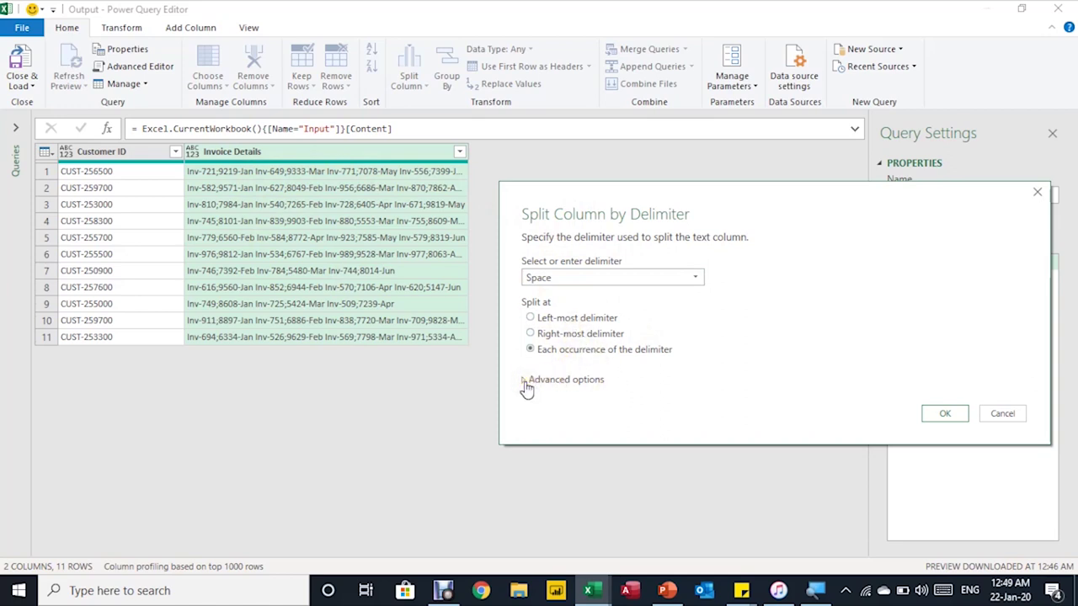
left_click(526, 381)
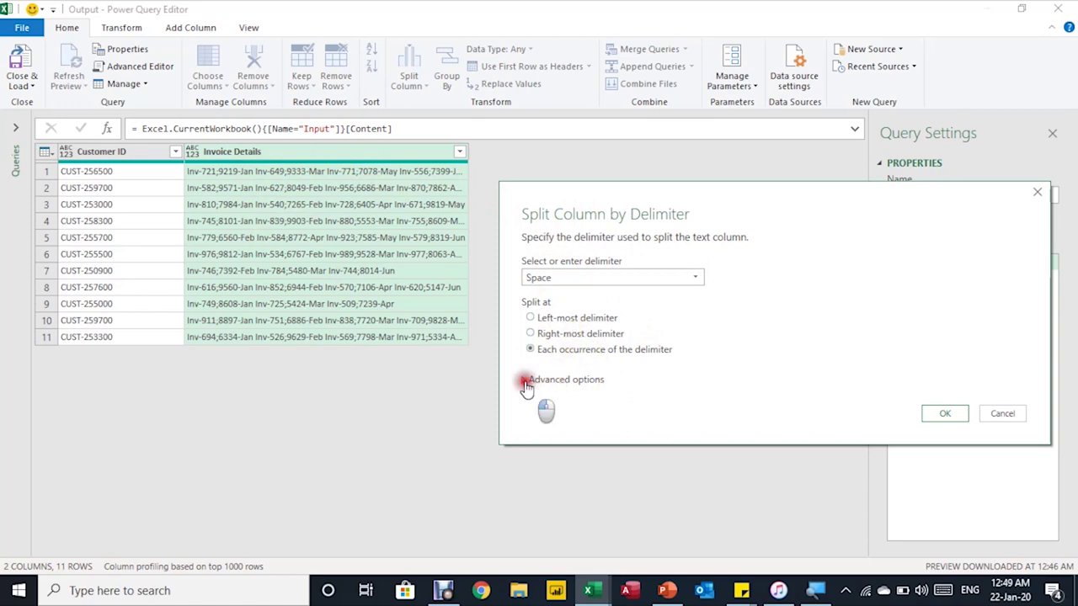
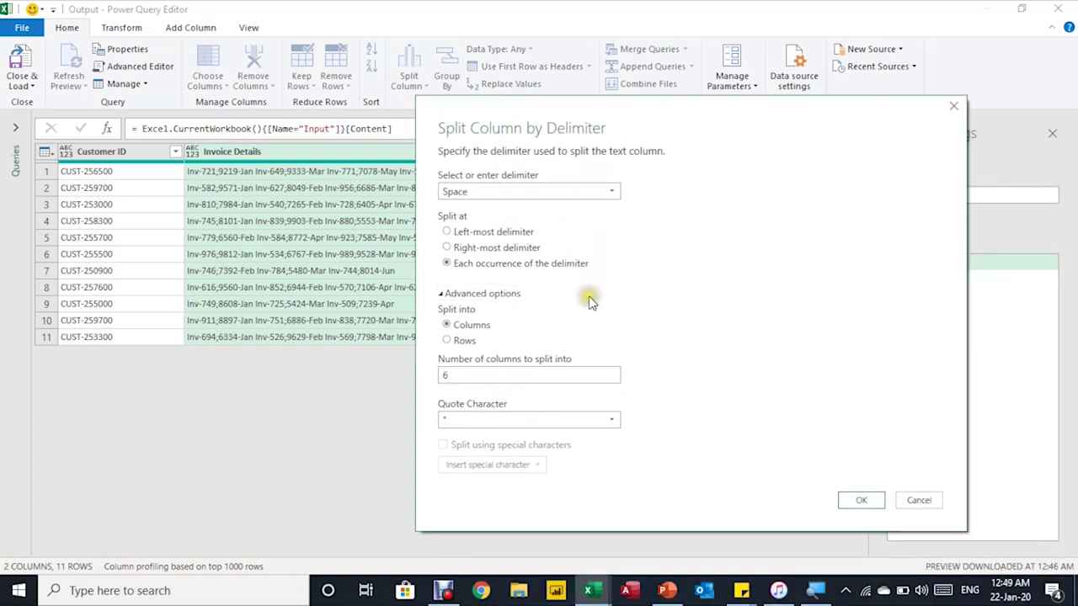
left_click(496, 329)
left_click(448, 341)
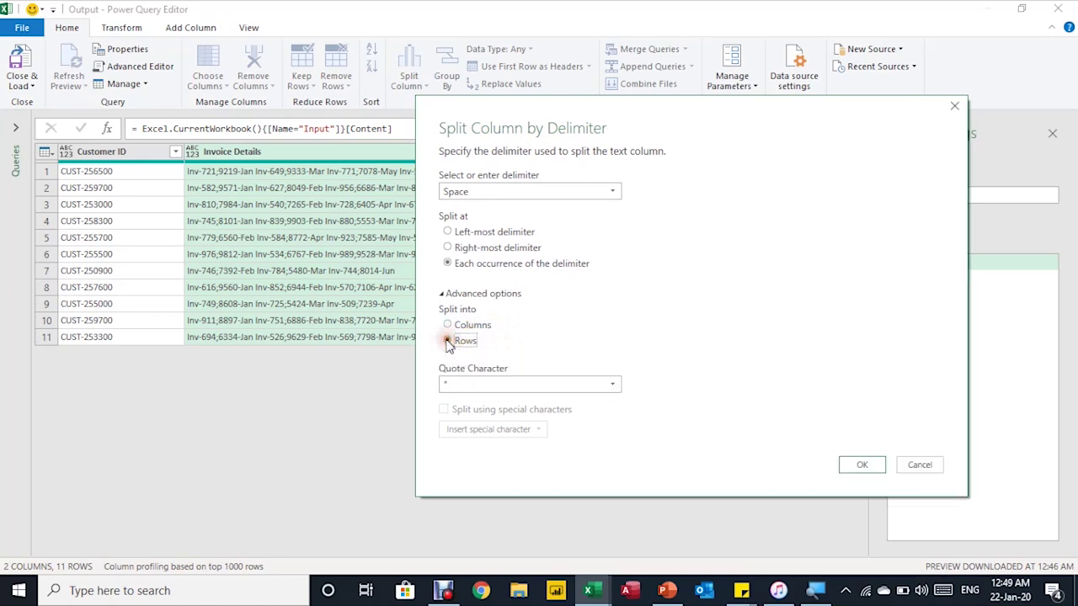
left_click(865, 465)
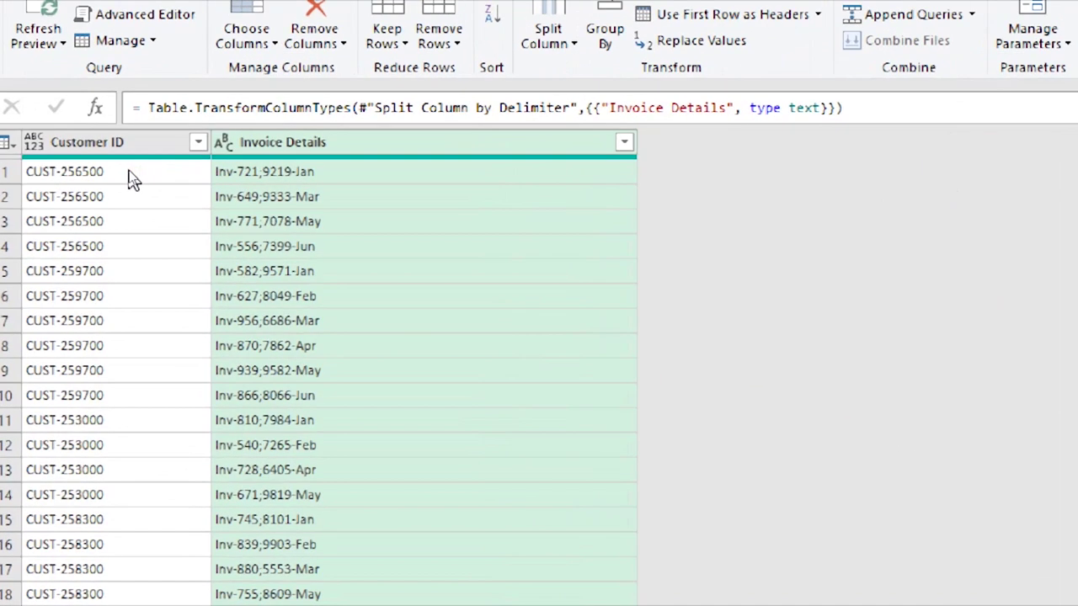
Delete the Changed Type step and split the Invoice Details column by semicolon at each occurrence of the delimiter.
left_click(129, 174)
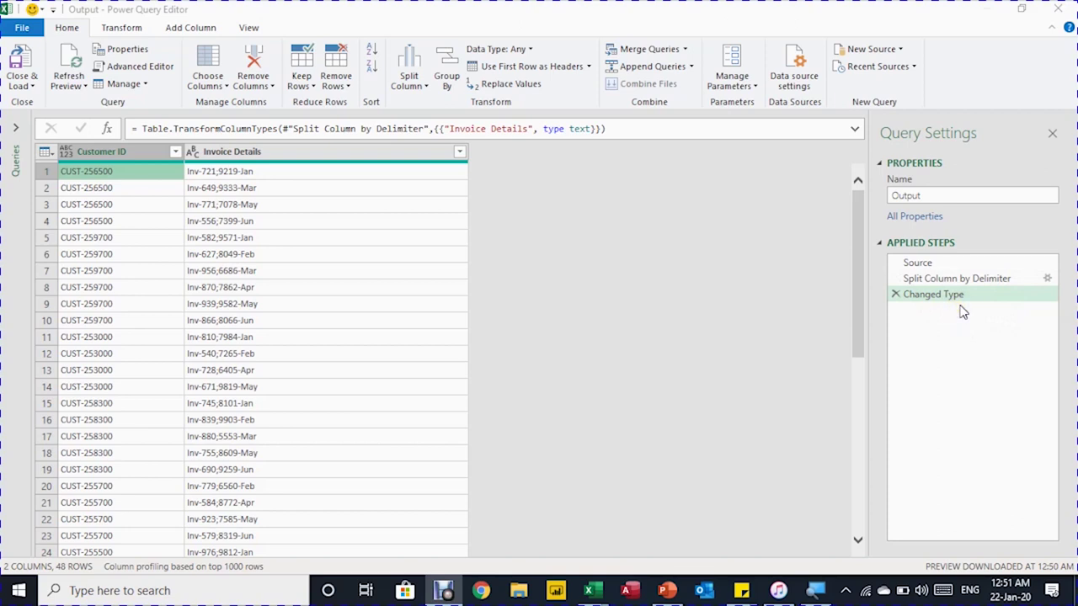
left_click(895, 294)
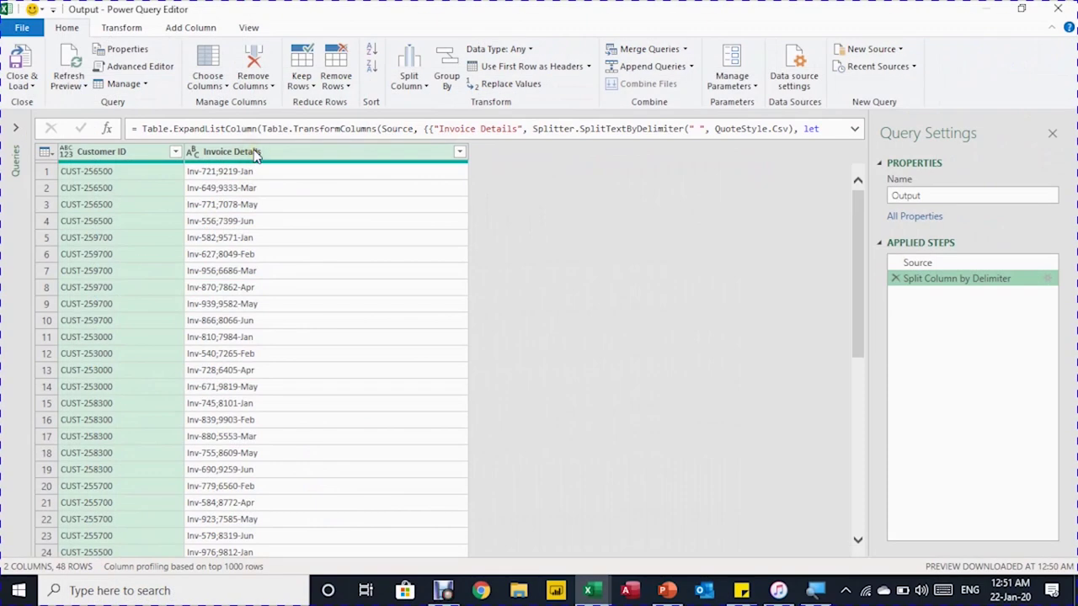
left_click(255, 152)
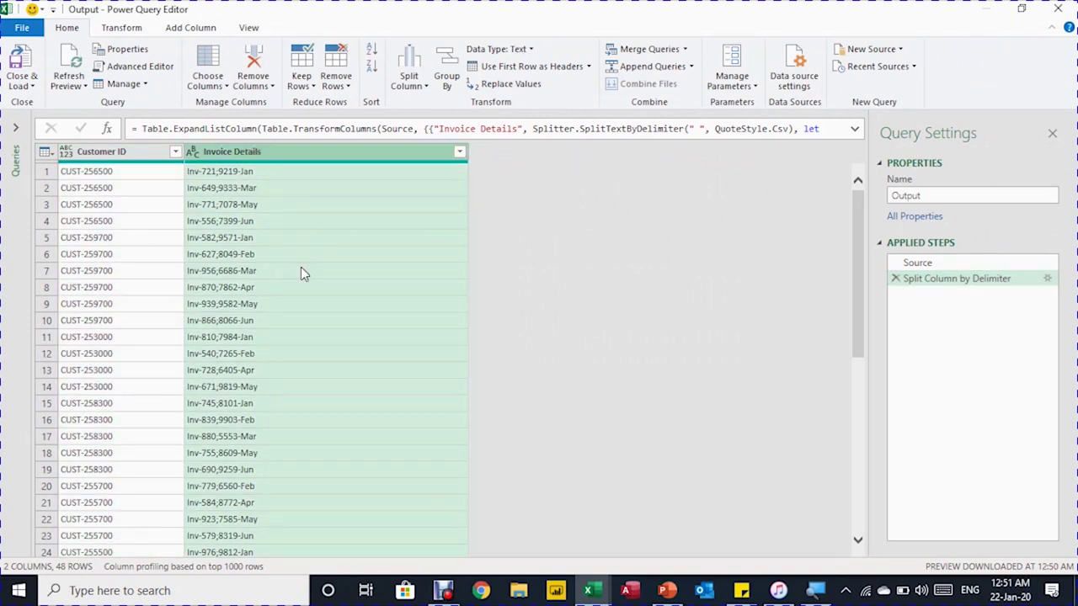
left_click(407, 84)
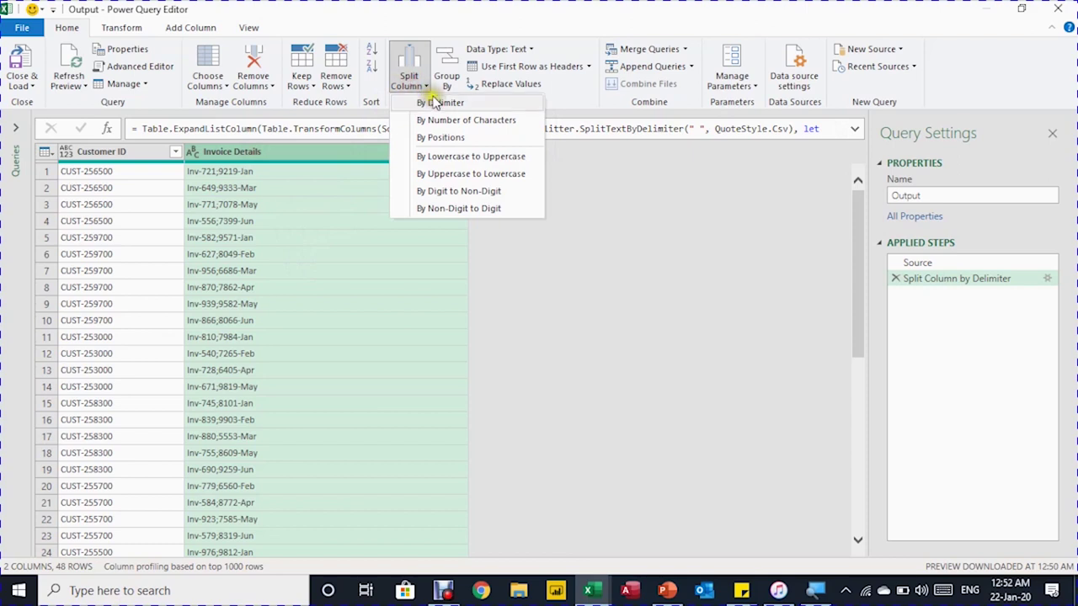
left_click(431, 102)
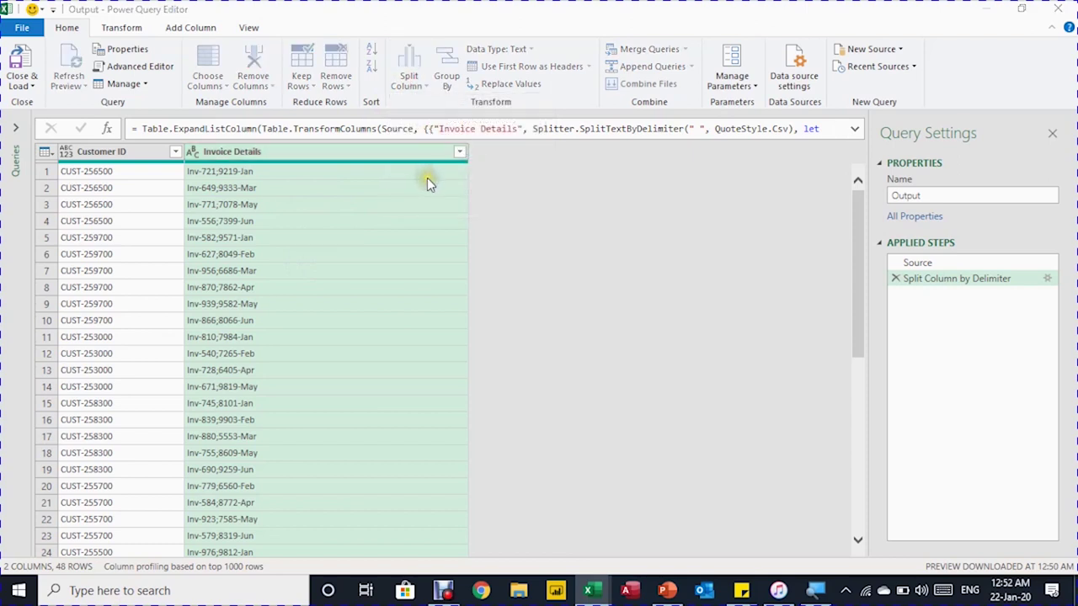
left_click(452, 242)
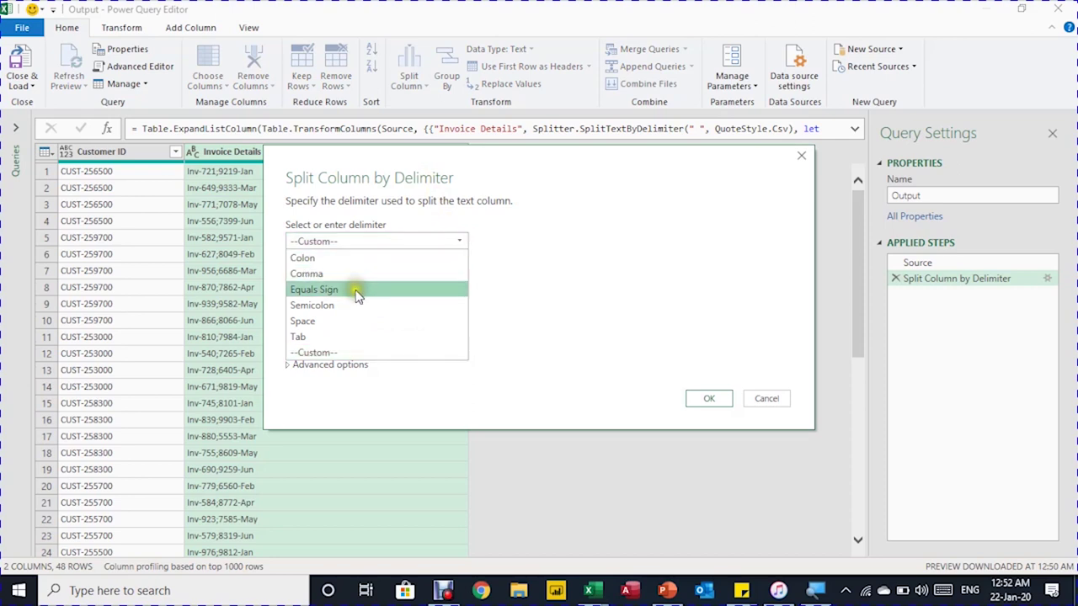
left_click(361, 306)
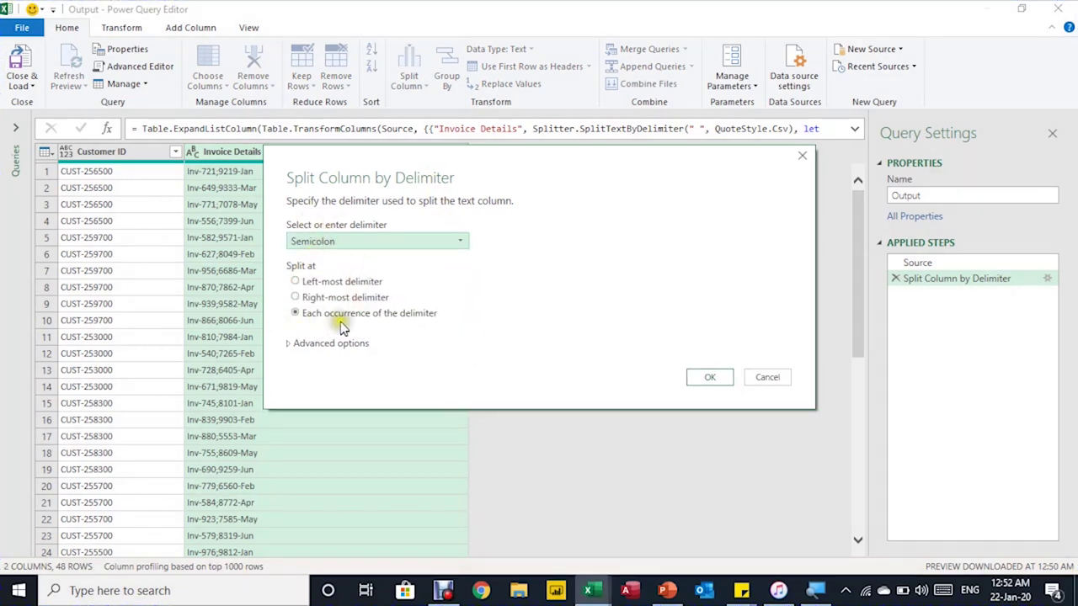
left_click(708, 378)
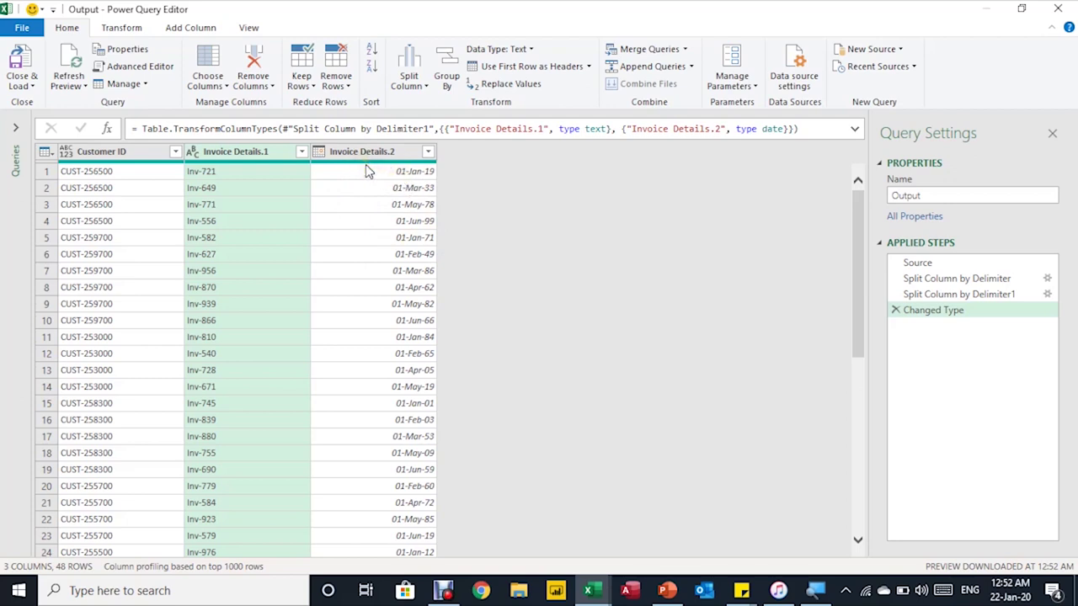
Delete the new Changed Type step and split the Invoice Details.2 column by digit to non-digit.
left_click(895, 310)
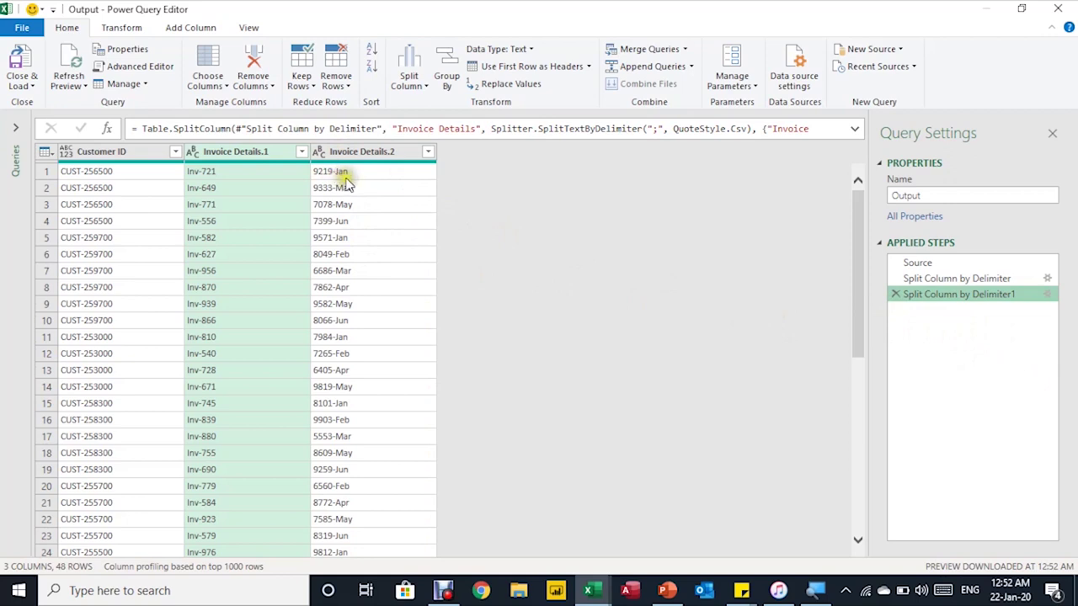
left_click(386, 152)
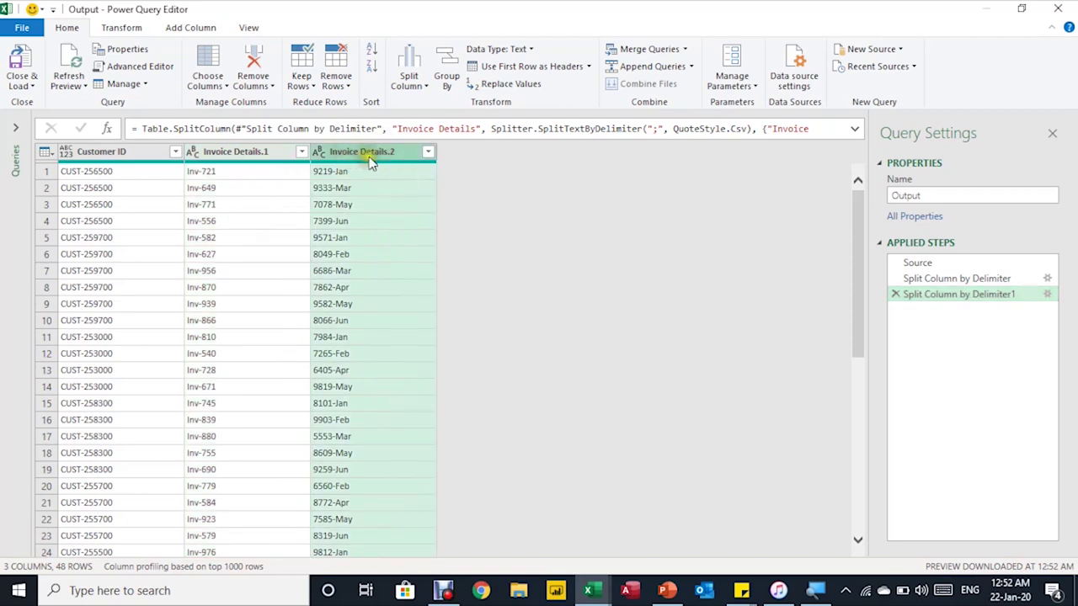
left_click(412, 84)
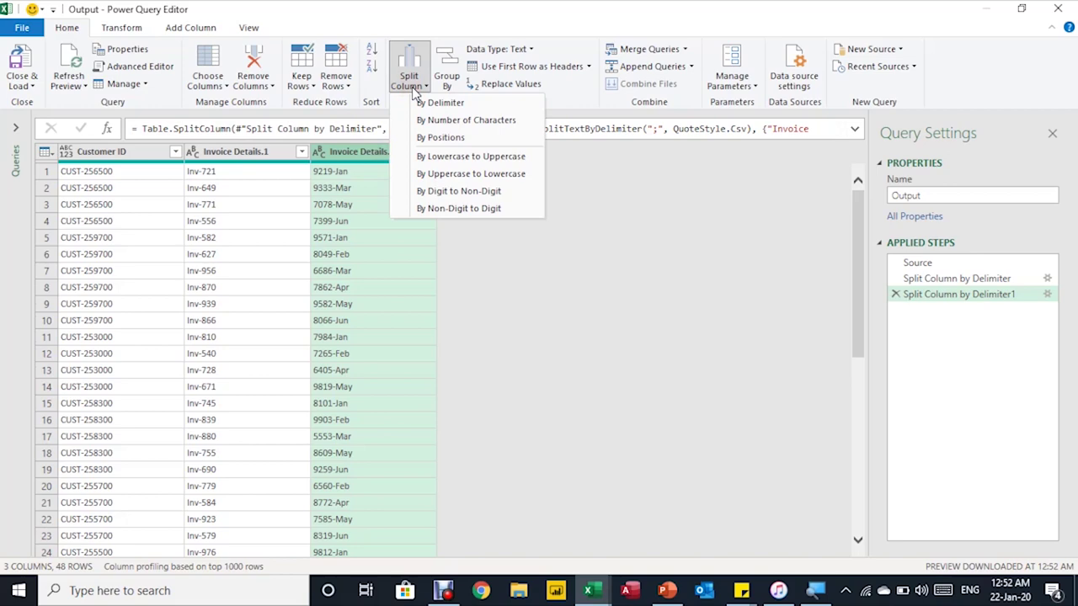
left_click(483, 193)
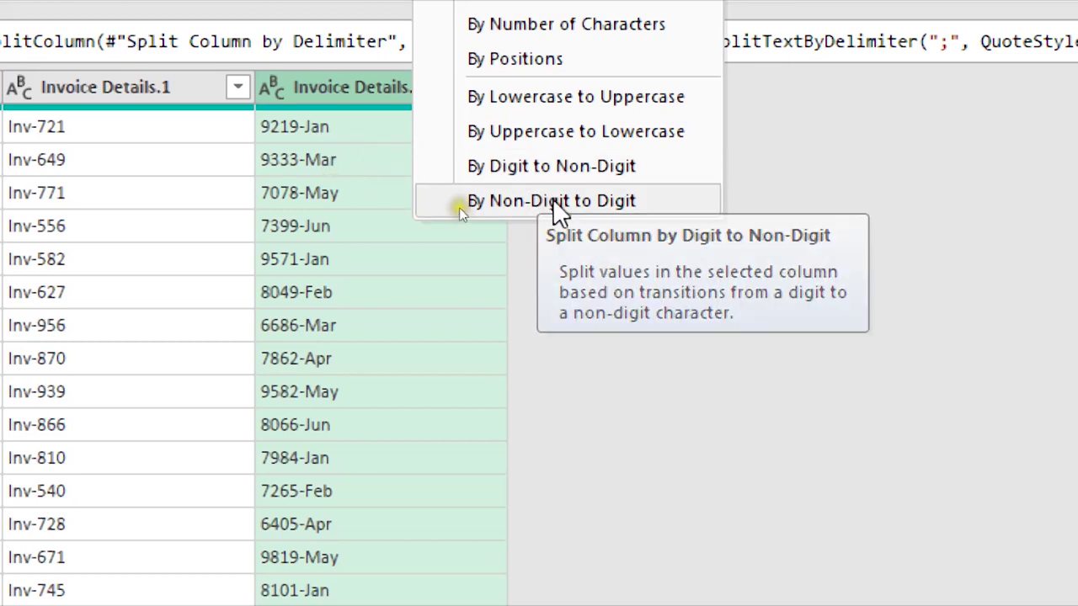
left_click(557, 167)
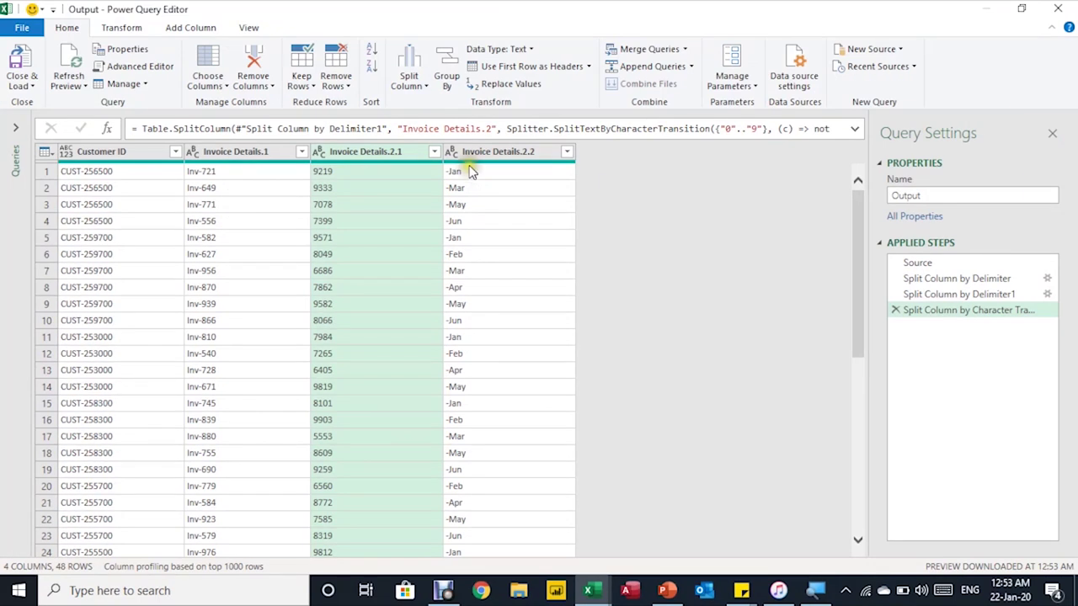
Split the Invoice Details.2.2 column by number of characters, using 1 character once, as far left as possible.
left_click(482, 156)
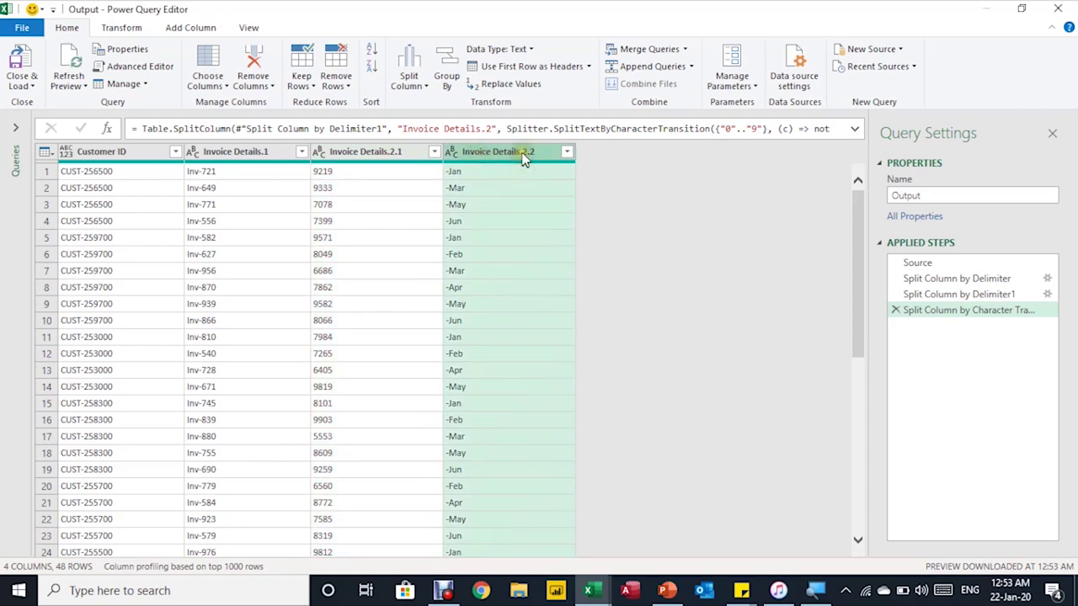
left_click(409, 80)
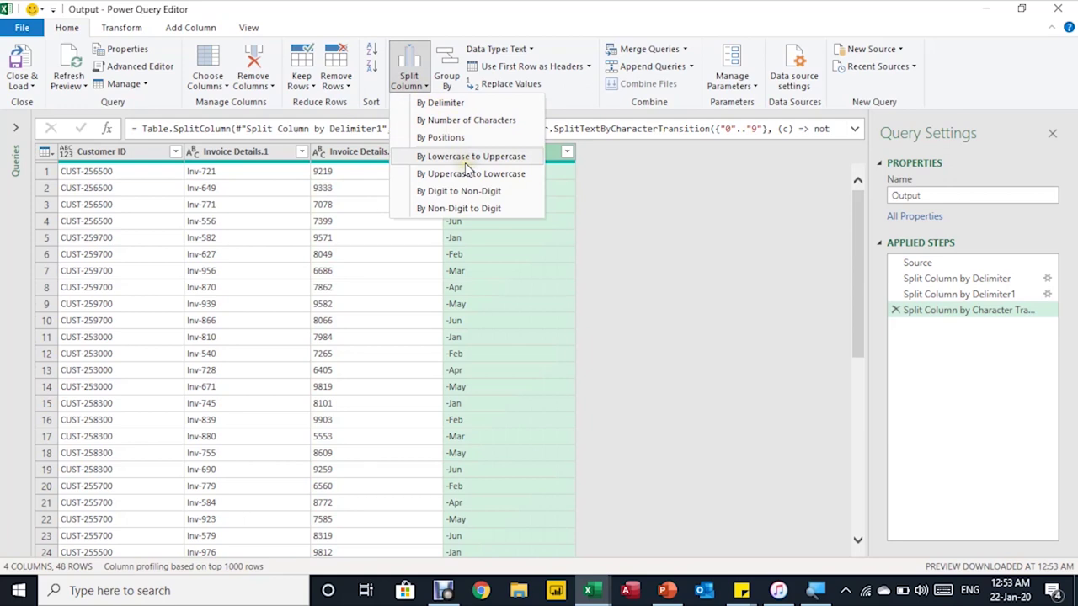
left_click(468, 122)
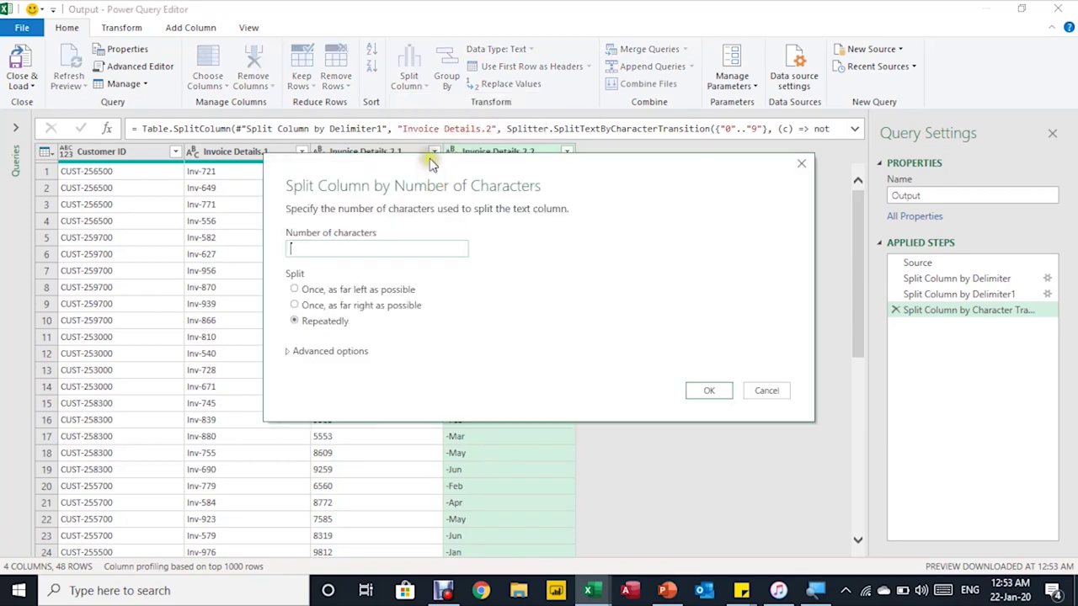
left_click_drag(426, 157, 453, 210)
left_click(348, 300)
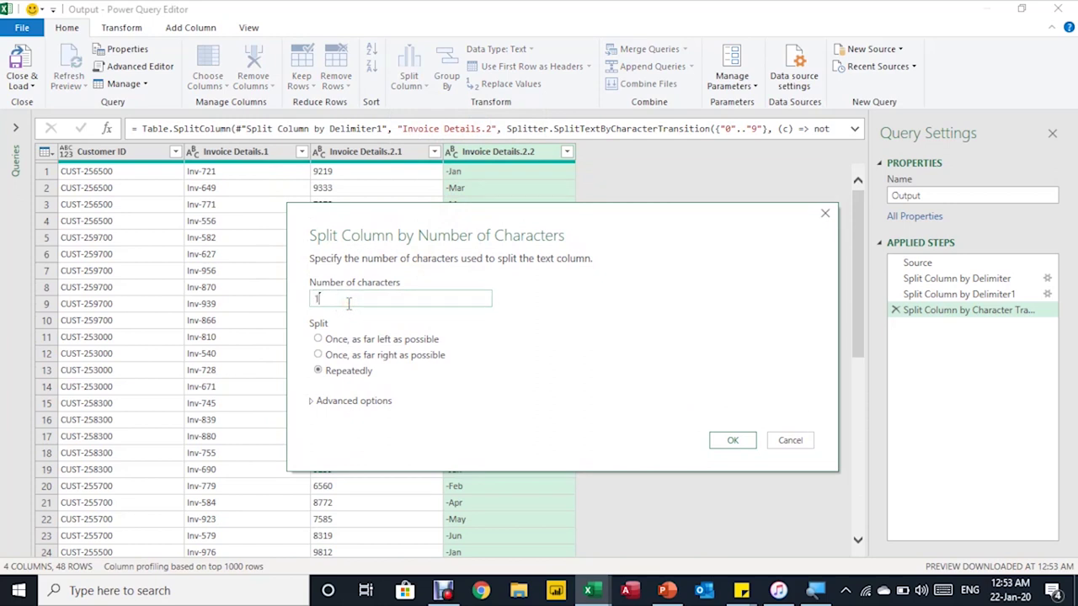
left_click(354, 340)
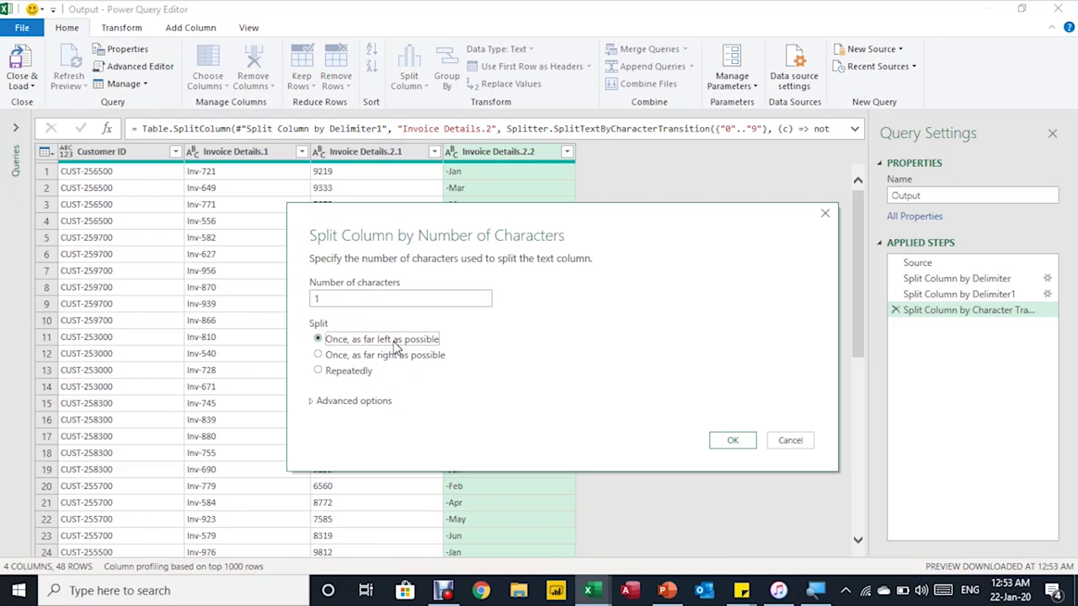
left_click(729, 440)
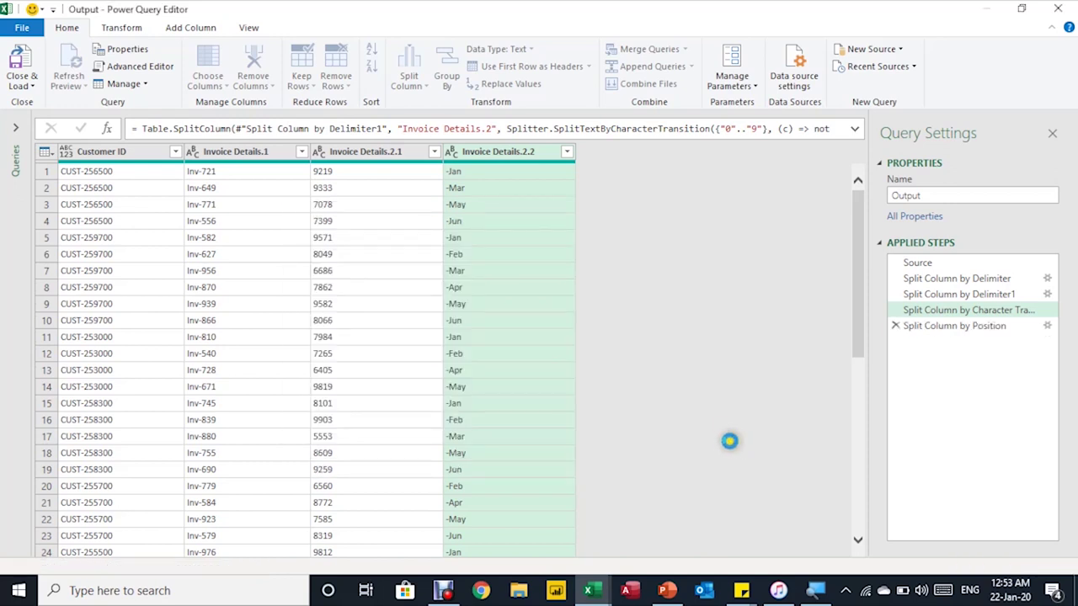
Remove the Invoice Details.2.2.1 column that holds only the hyphens.
left_click(496, 156)
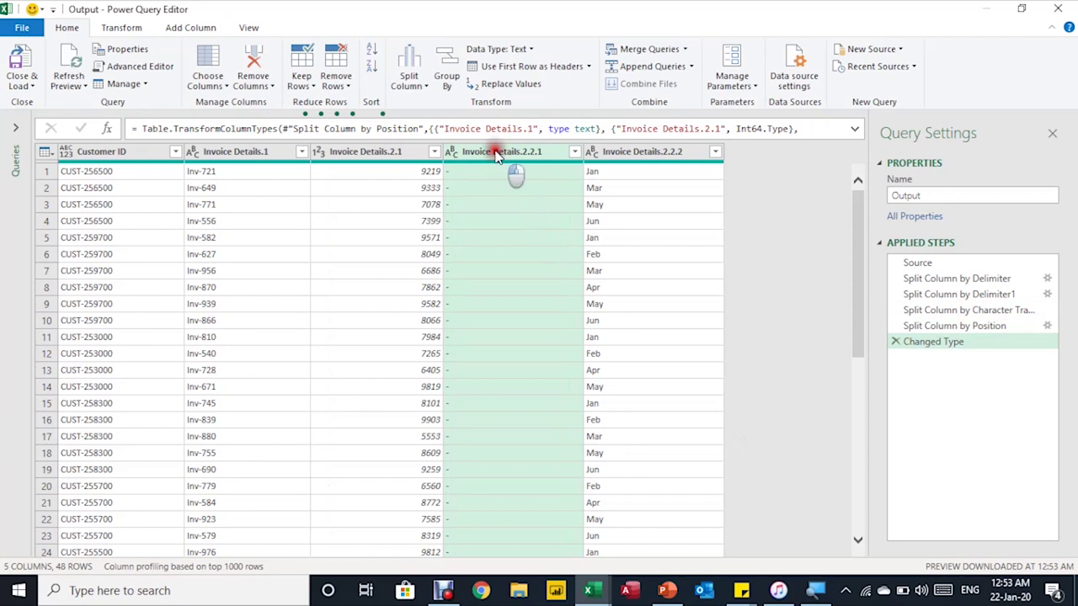
right_click(497, 156)
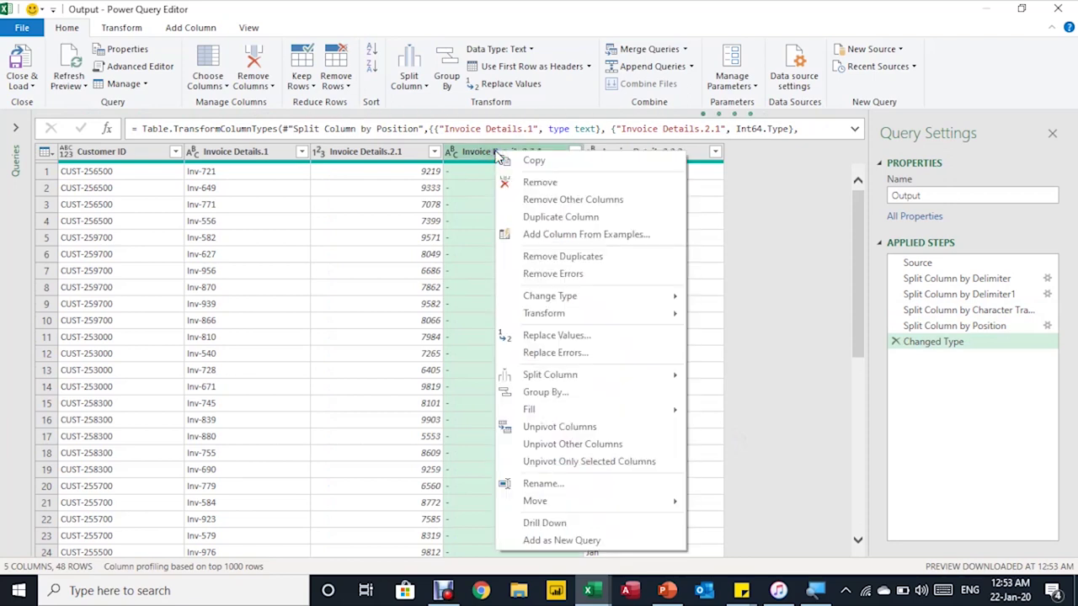
left_click(538, 184)
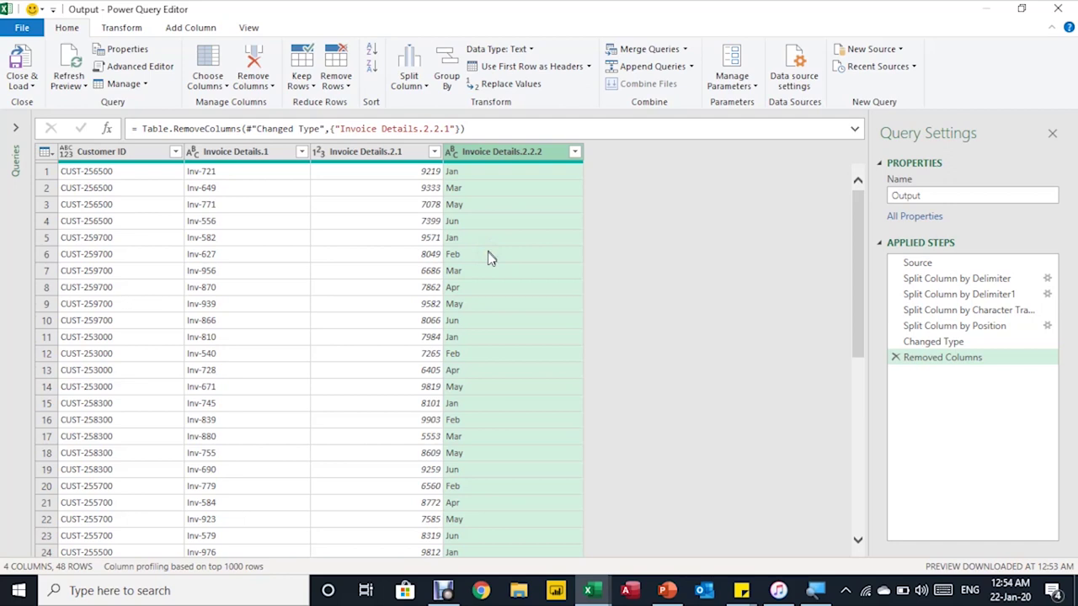
Set the data type of Invoice Details.2.1 to Decimal Number and of Customer ID to Text.
left_click(321, 153)
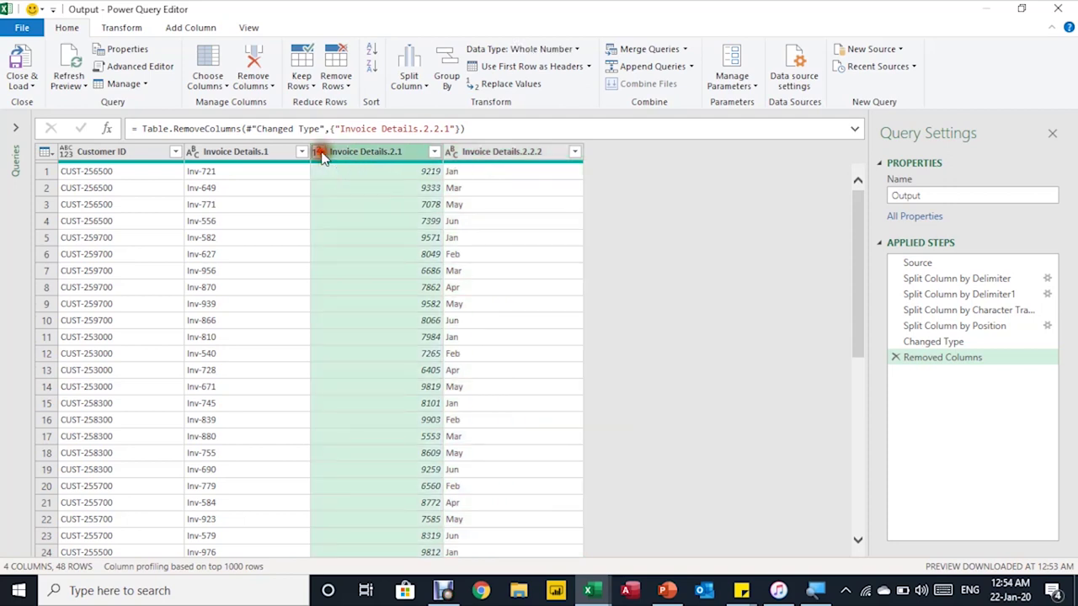
left_click(342, 168)
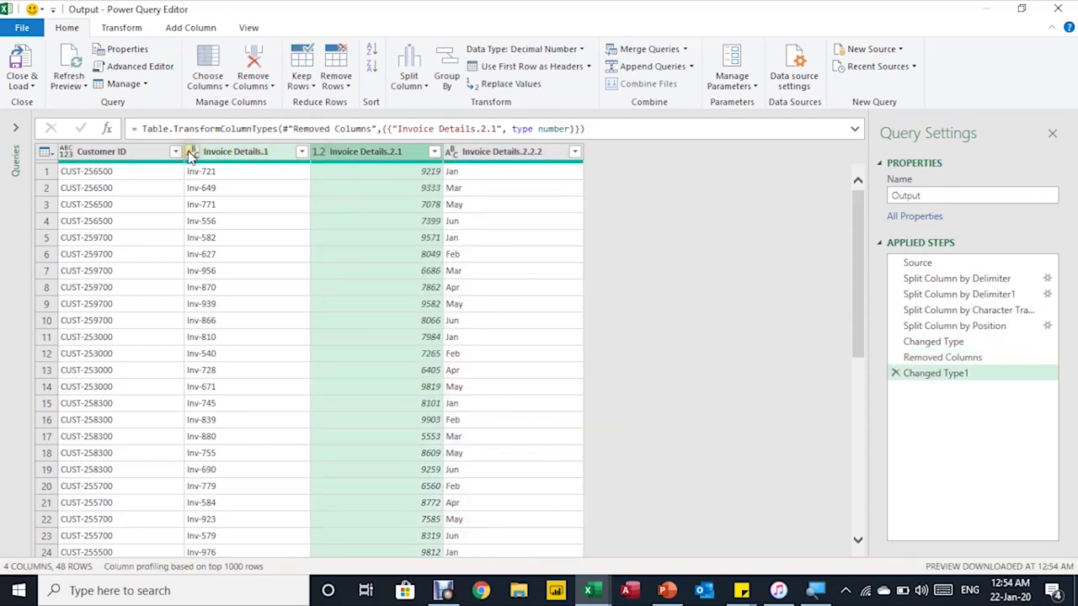
left_click(67, 151)
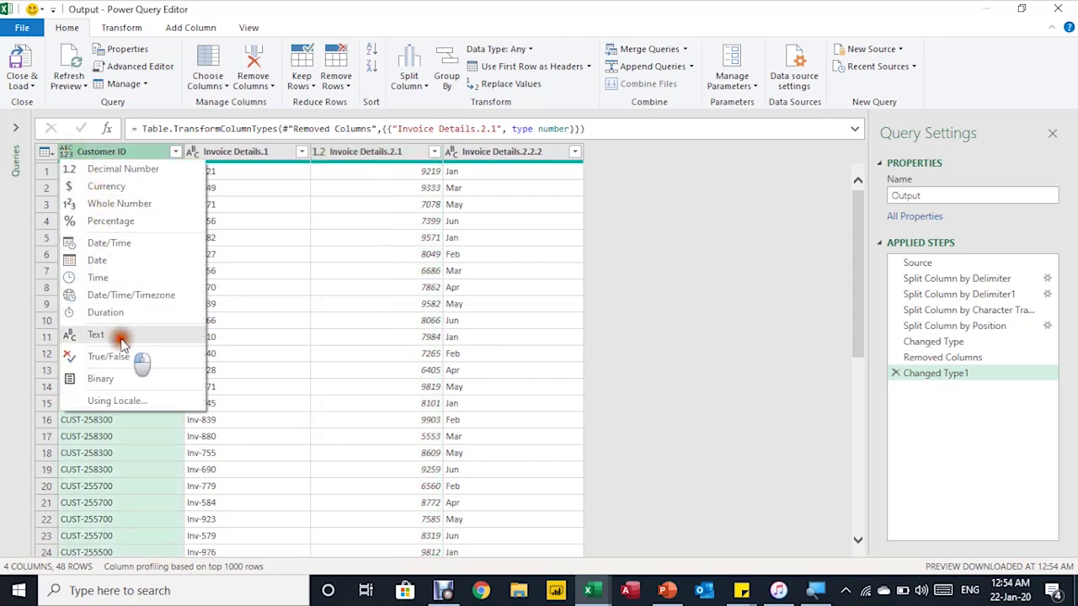
left_click(121, 336)
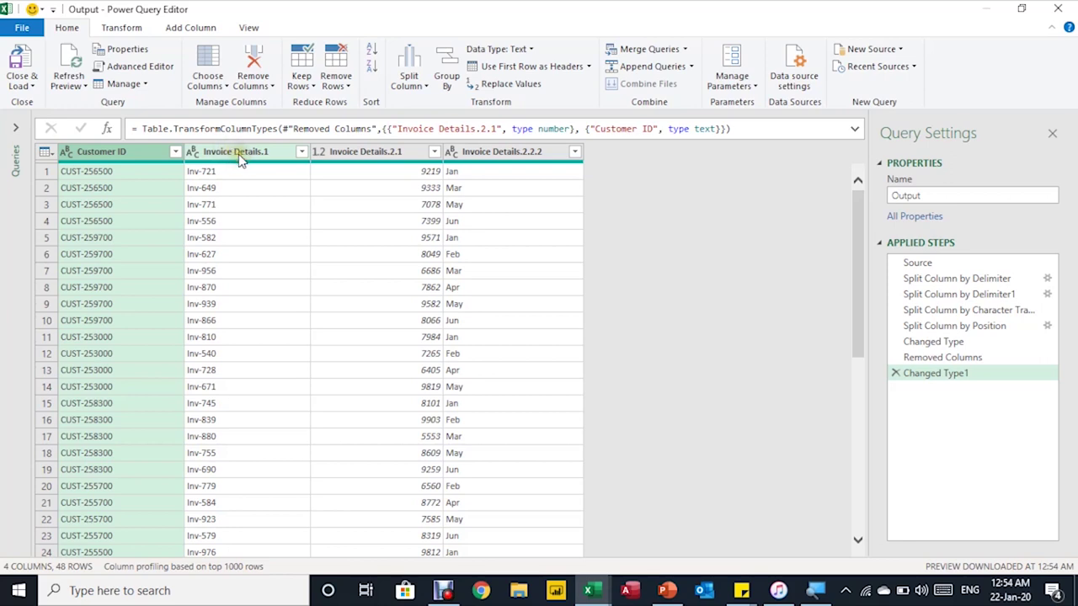
Rename the three Invoice Details columns, in order, as Invoice Number, Amount and Month.
double_click(240, 155)
left_click(276, 151)
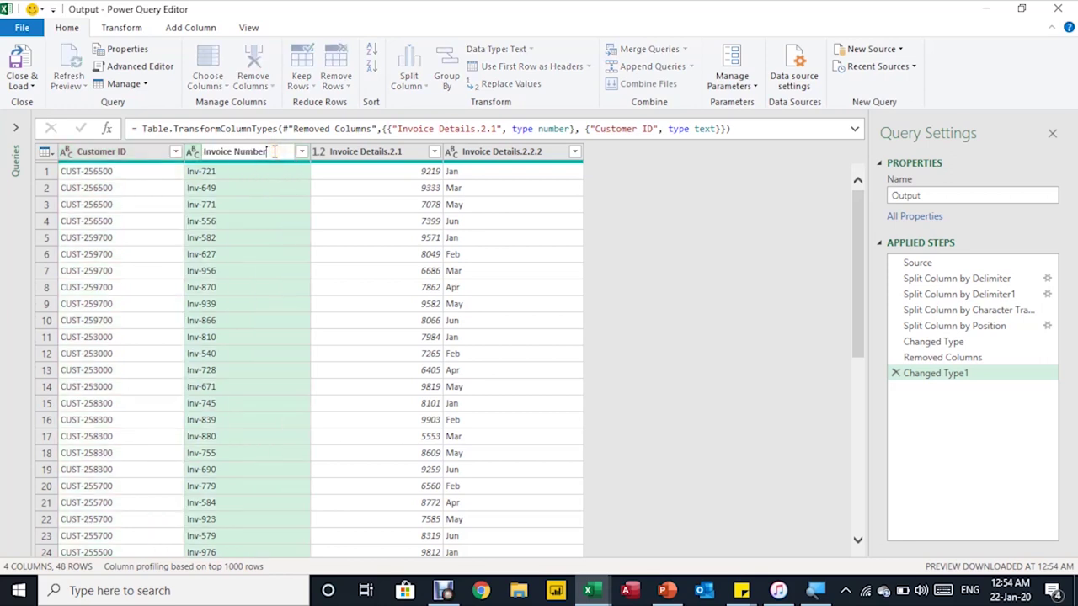
key("Return")
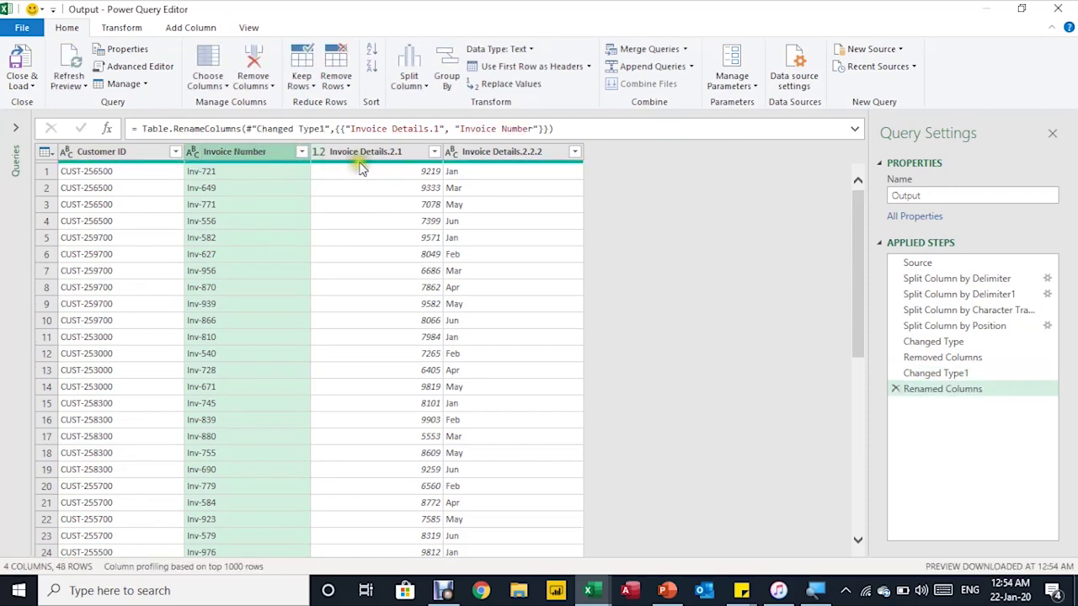
double_click(371, 158)
type("Amo")
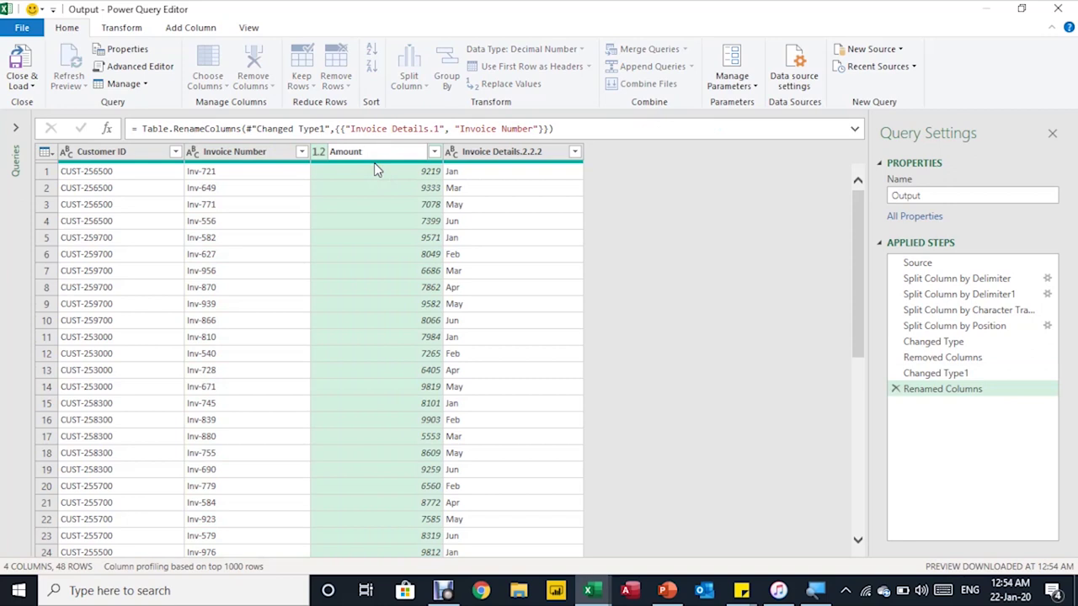
type("unt")
key("Return")
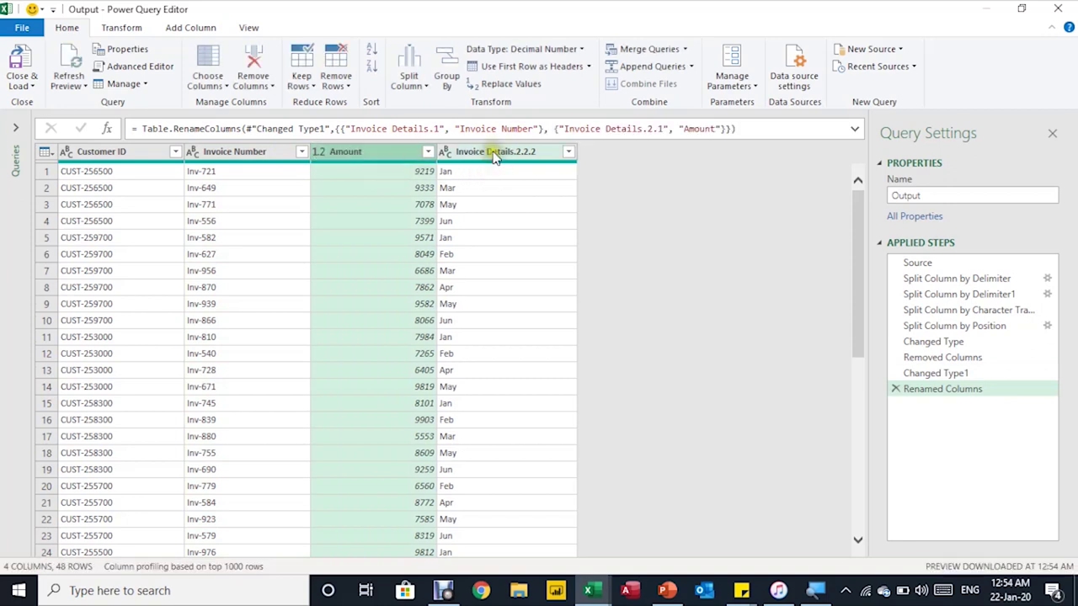
double_click(494, 156)
type("Month")
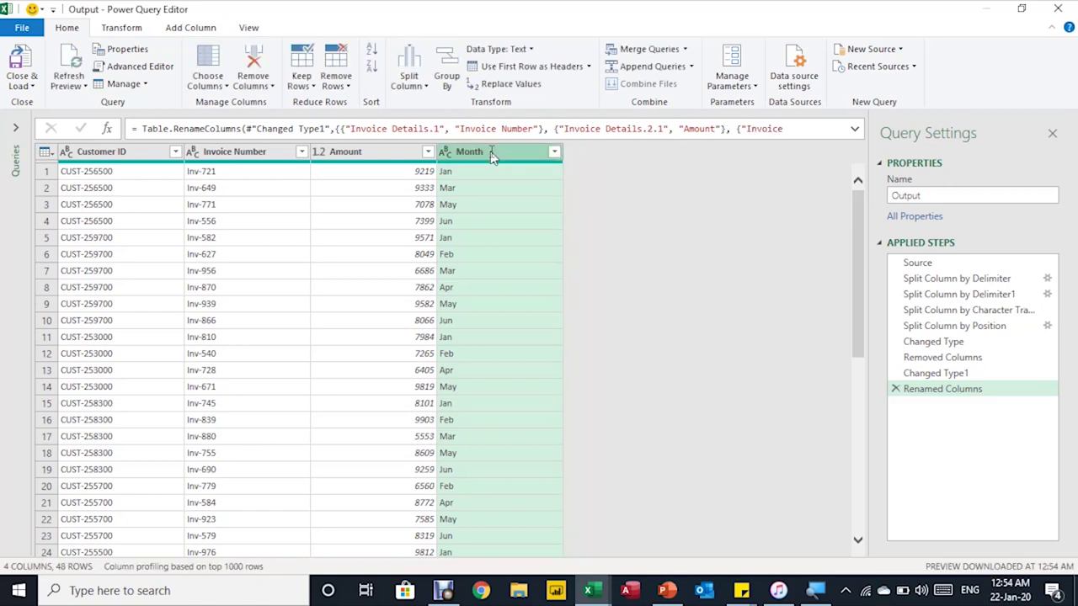
Load the query as a table to the existing worksheet OutPut, starting at cell A1.
left_click(27, 86)
left_click(50, 122)
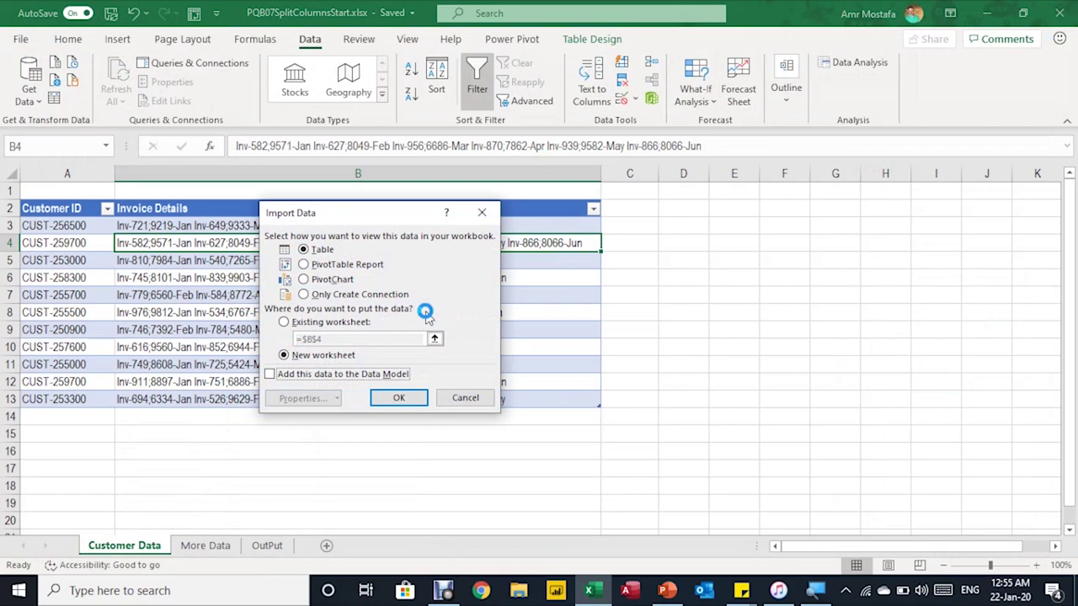
left_click_drag(380, 211, 455, 203)
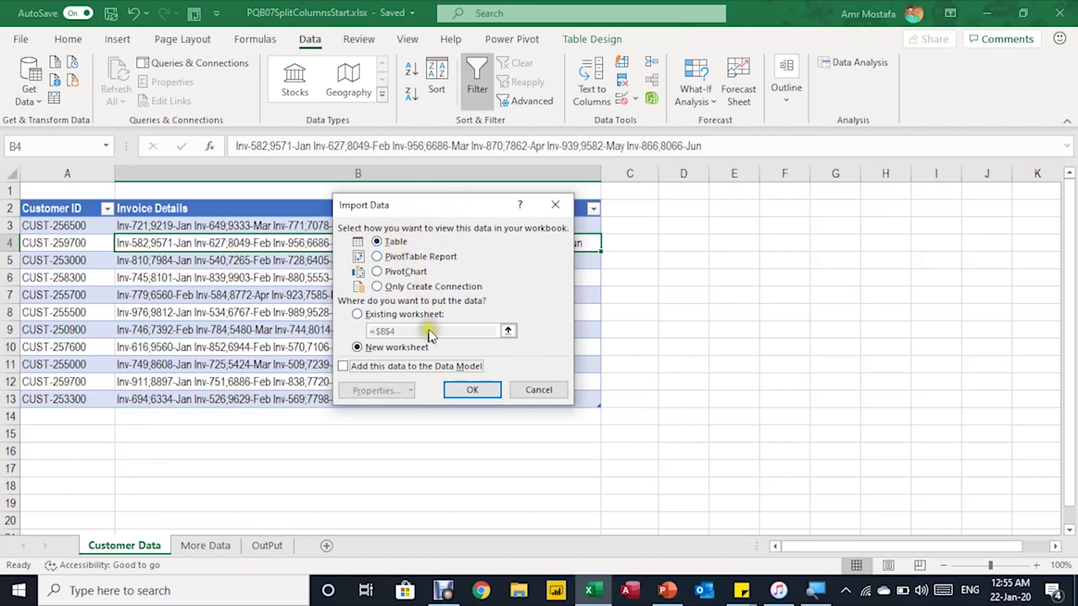
left_click(358, 314)
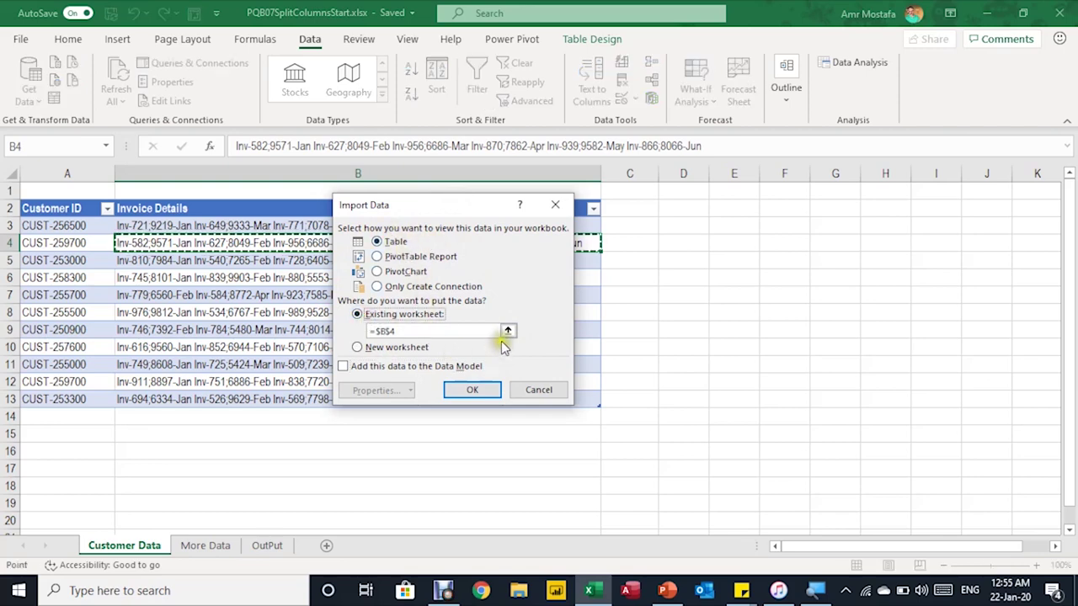
left_click(507, 330)
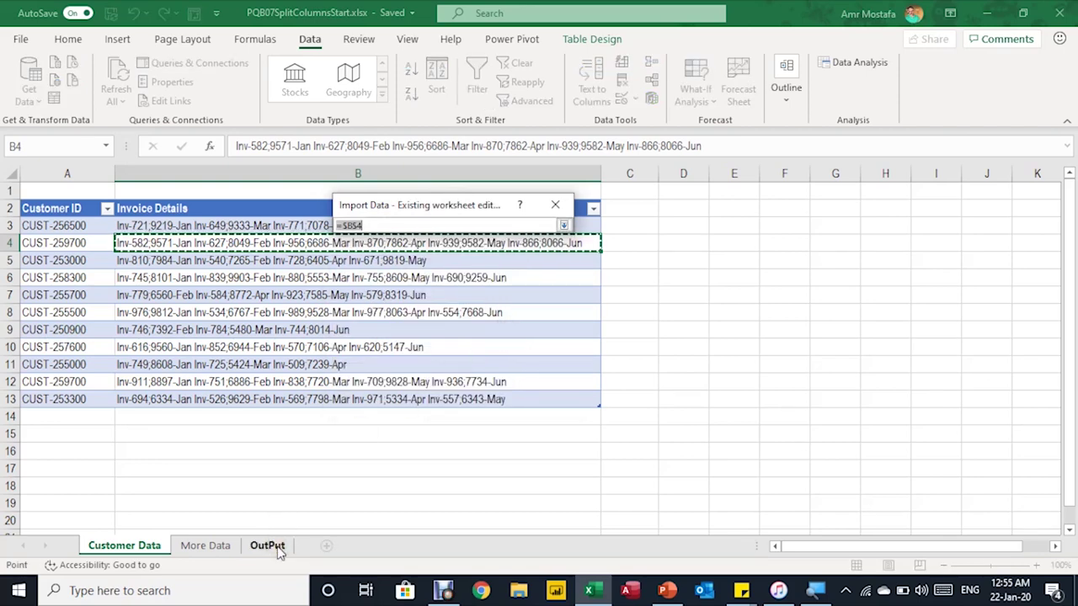
left_click(268, 545)
left_click(56, 191)
left_click(563, 224)
left_click(476, 388)
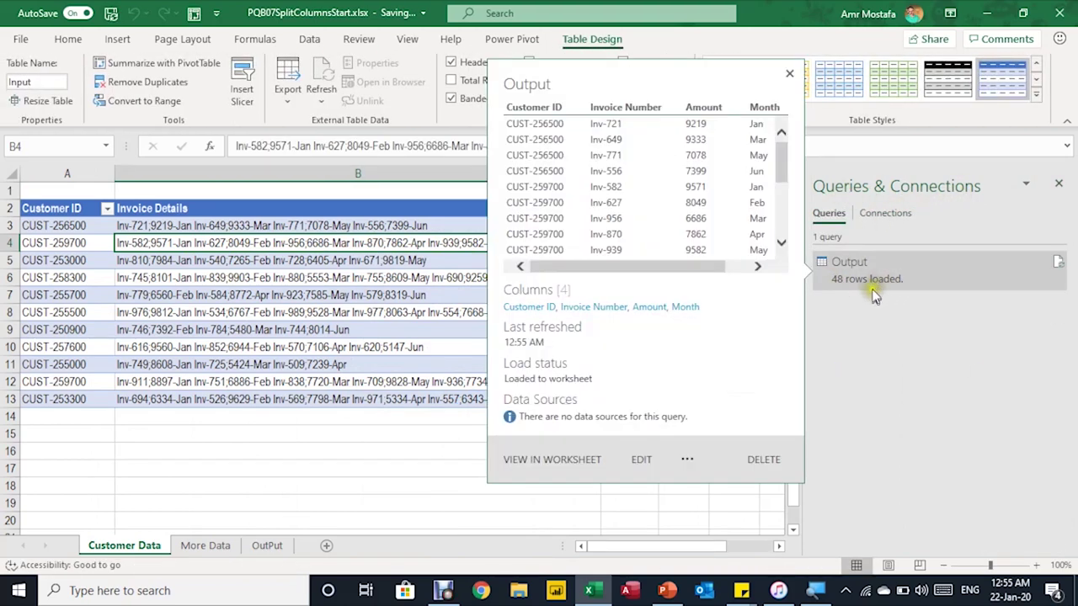
Look through the rows of the loaded table on the OutPut sheet.
left_click(278, 549)
left_click(140, 225)
scroll(146, 245, "down", 2)
scroll(146, 245, "down", 4)
scroll(146, 245, "up", 6)
Create a PivotTable from the Output table, placed on the existing OutPut sheet at cell F2.
left_click(148, 310)
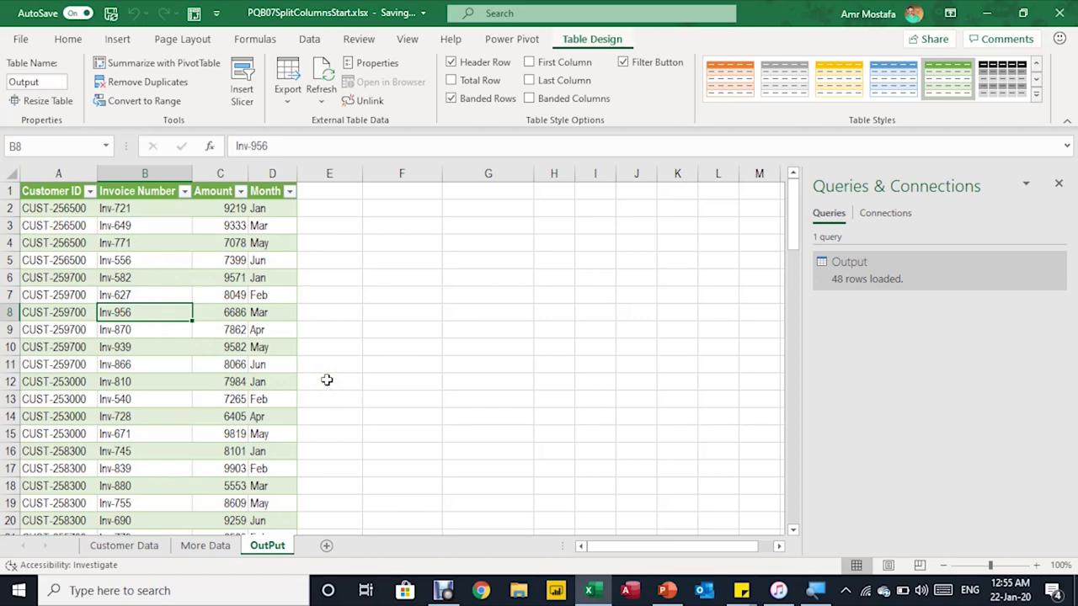
scroll(327, 380, "down", 1)
key("alt+n")
key("v")
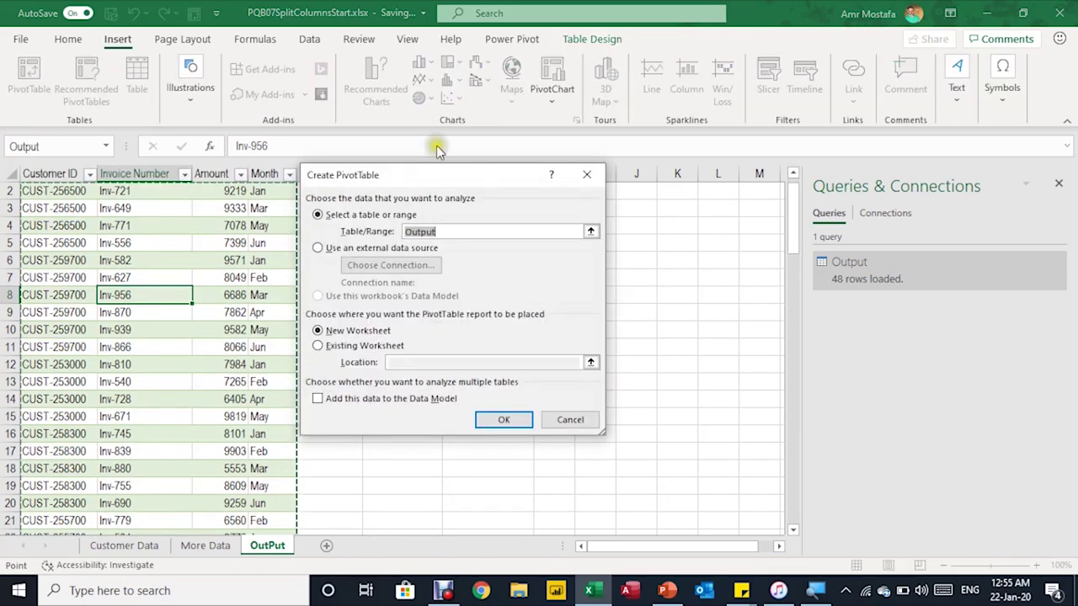
left_click_drag(437, 176, 641, 196)
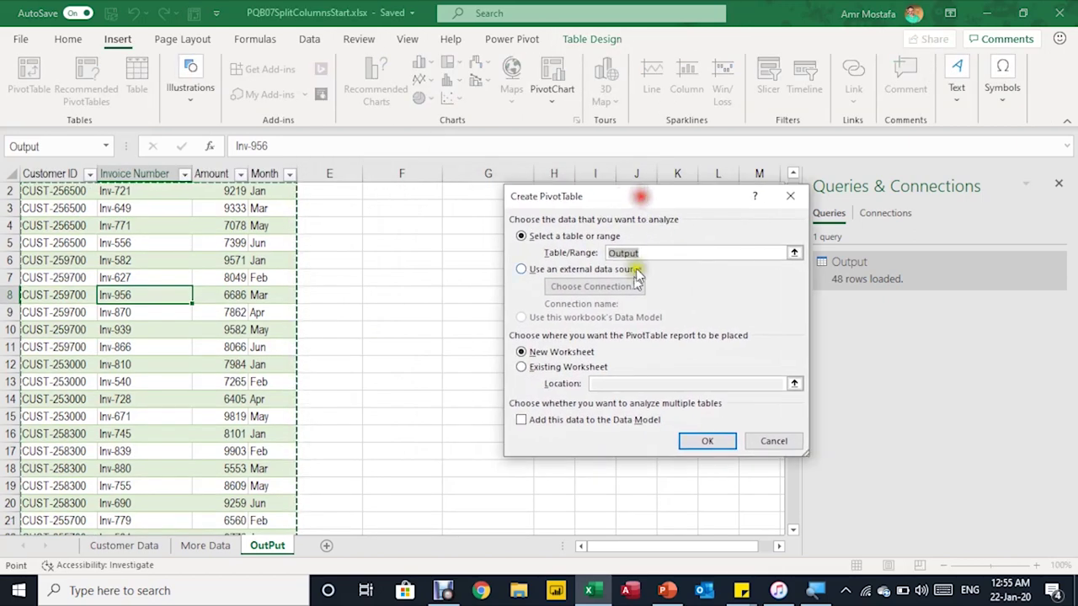
left_click(558, 367)
scroll(446, 253, "up", 1)
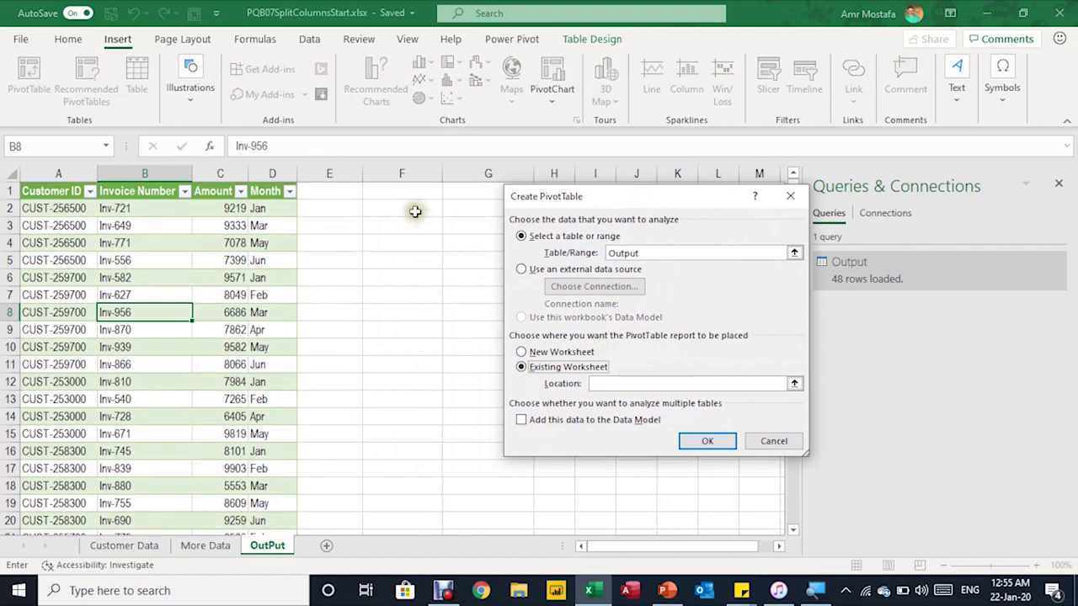
left_click(415, 212)
left_click(707, 441)
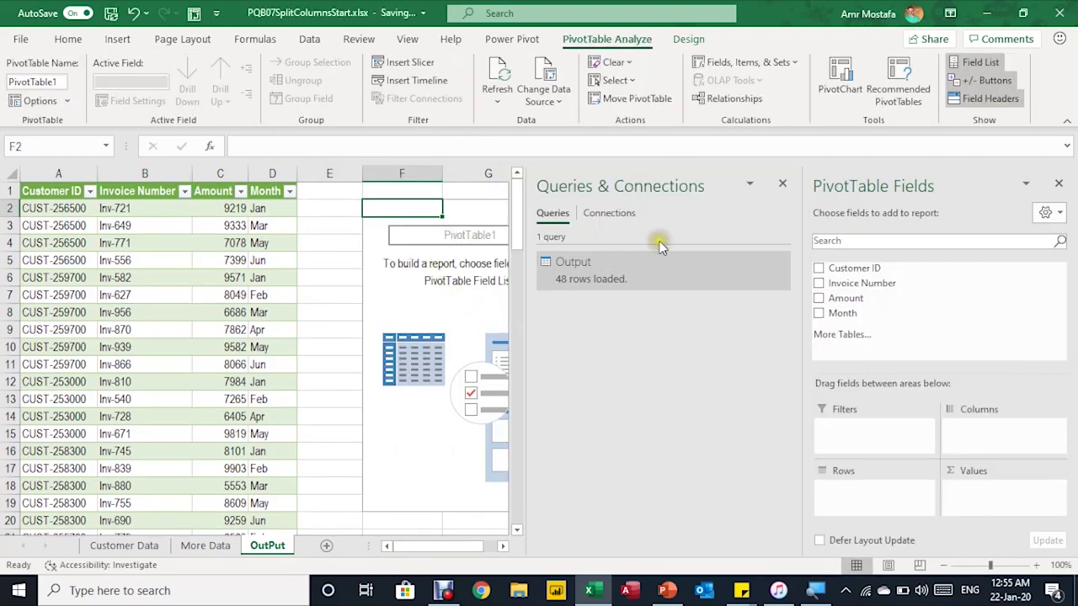
Close the Queries & Connections pane and rename the PivotTable as invoice report.
left_click(782, 183)
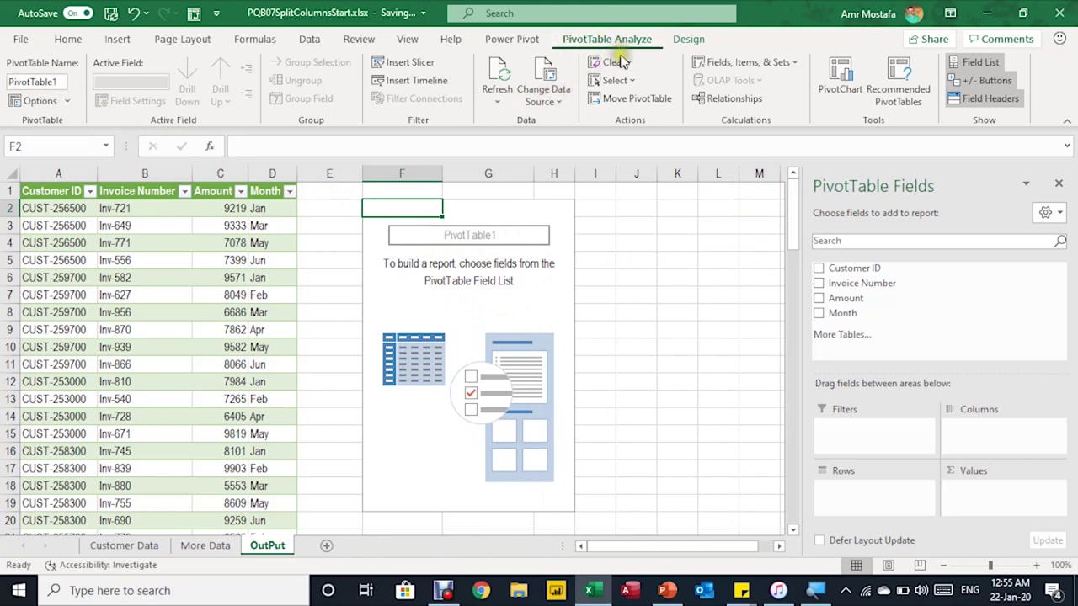
left_click(55, 81)
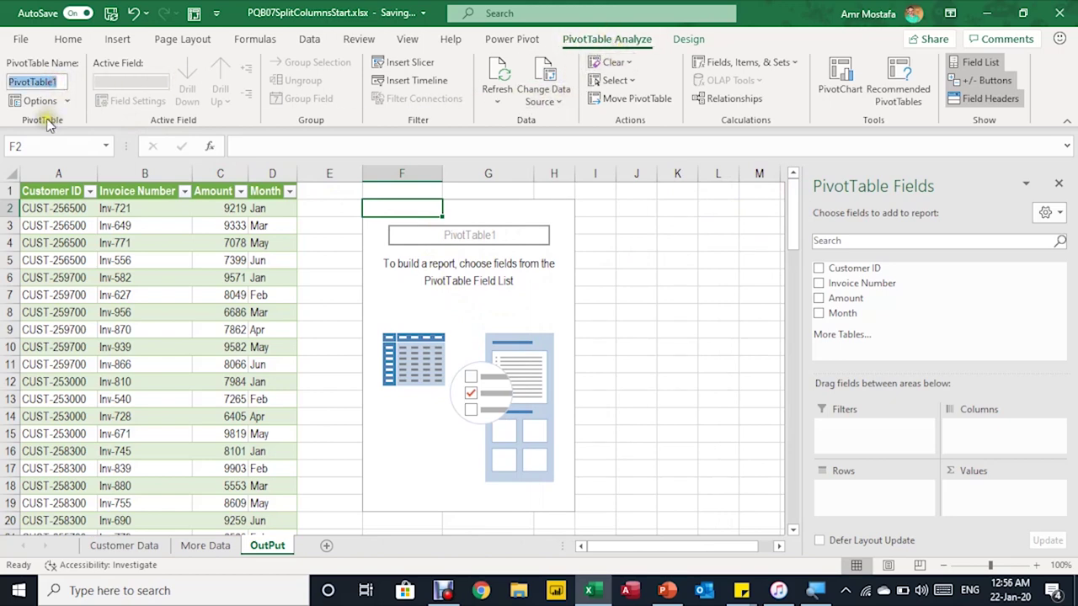
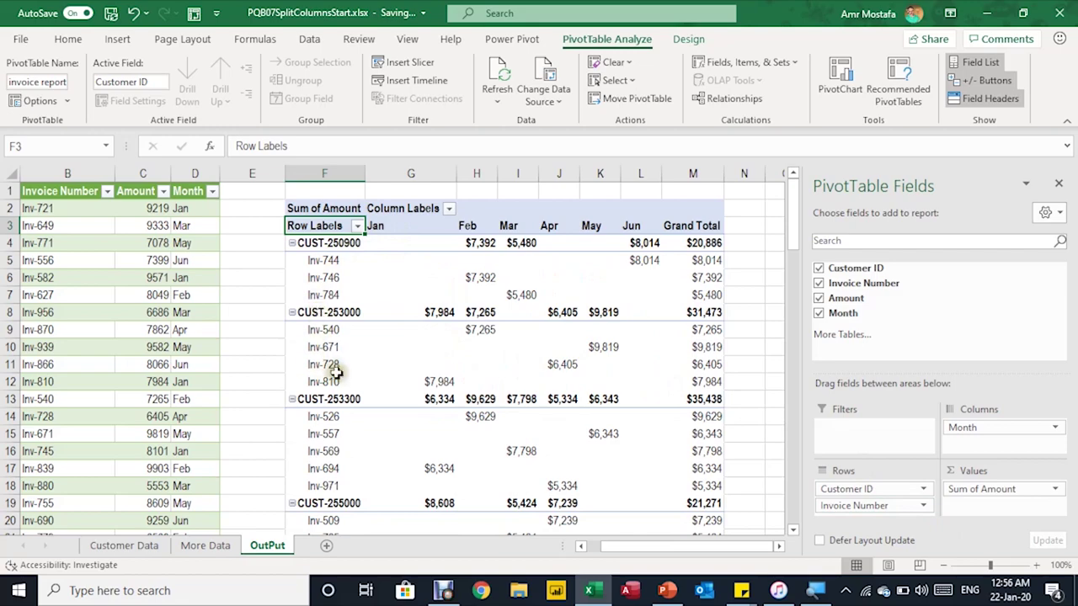
Look through the PivotTable's customer and invoice amounts by month.
scroll(344, 372, "down", 7)
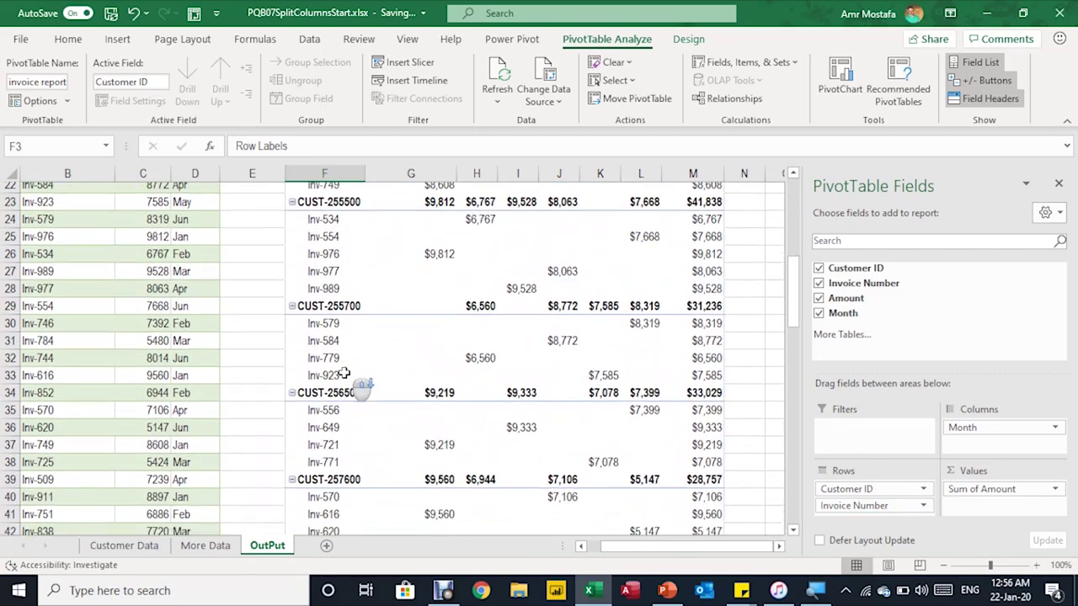
scroll(344, 372, "down", 4)
scroll(347, 367, "up", 11)
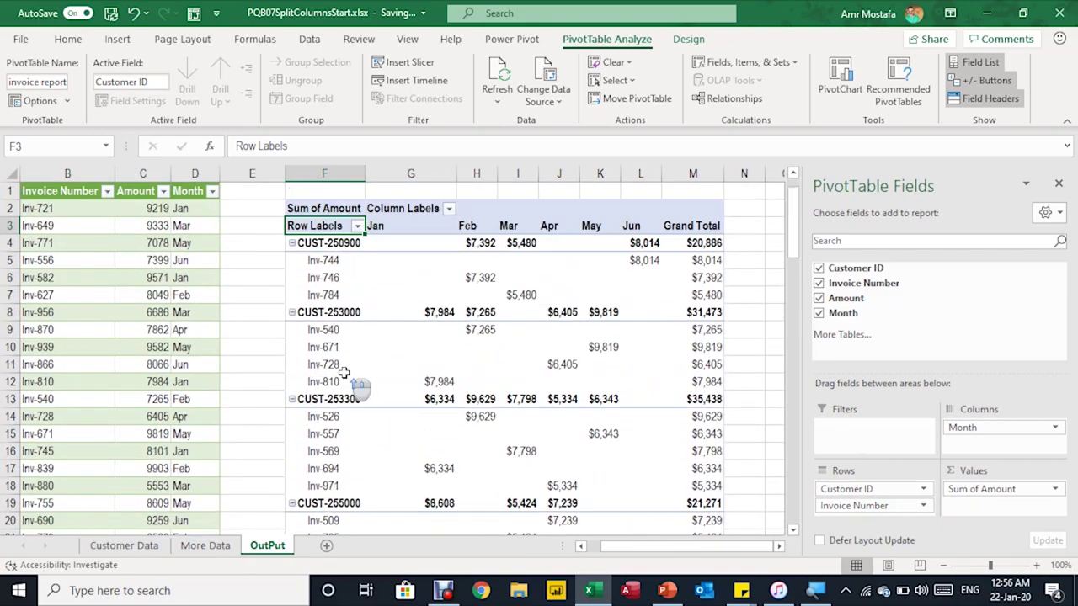
left_click(381, 276)
Copy A1:B11 from the More Data sheet and paste it below the Customer Data table, starting at cell A14.
left_click(150, 546)
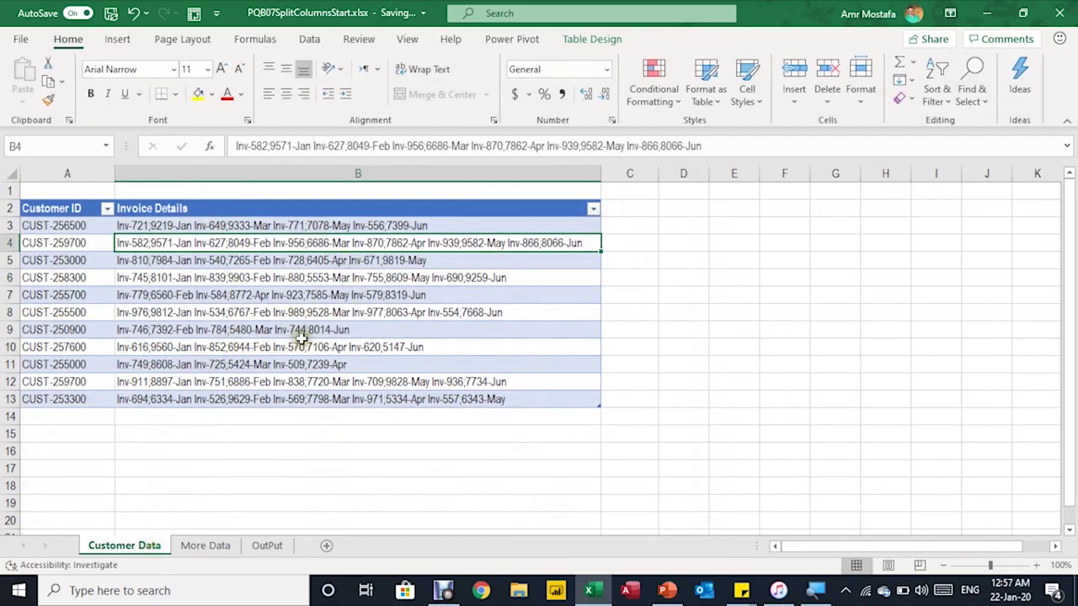
left_click(215, 549)
left_click(306, 241)
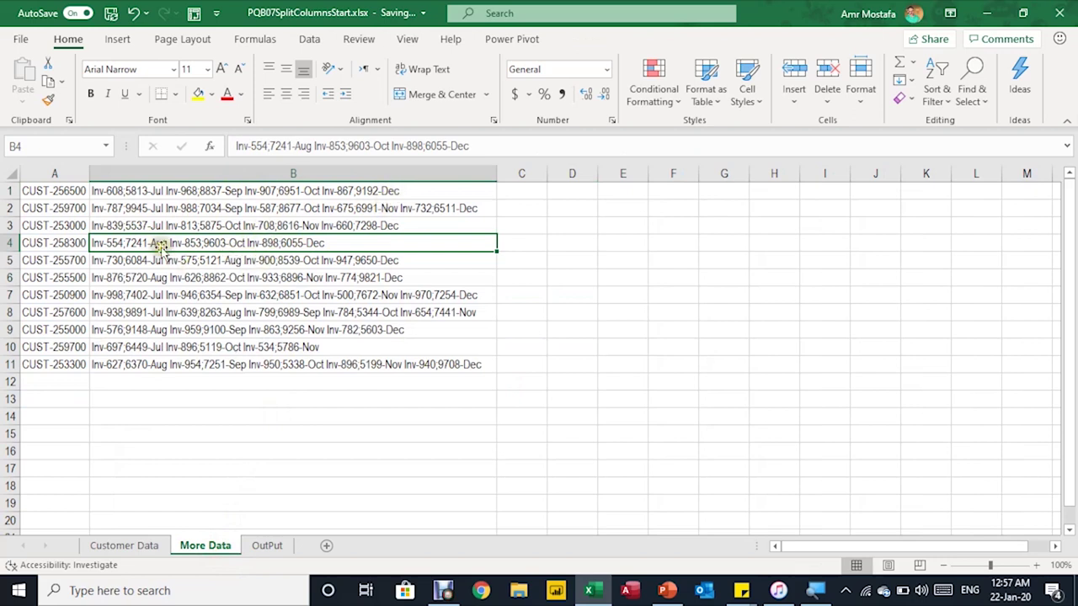
left_click_drag(78, 192, 329, 361)
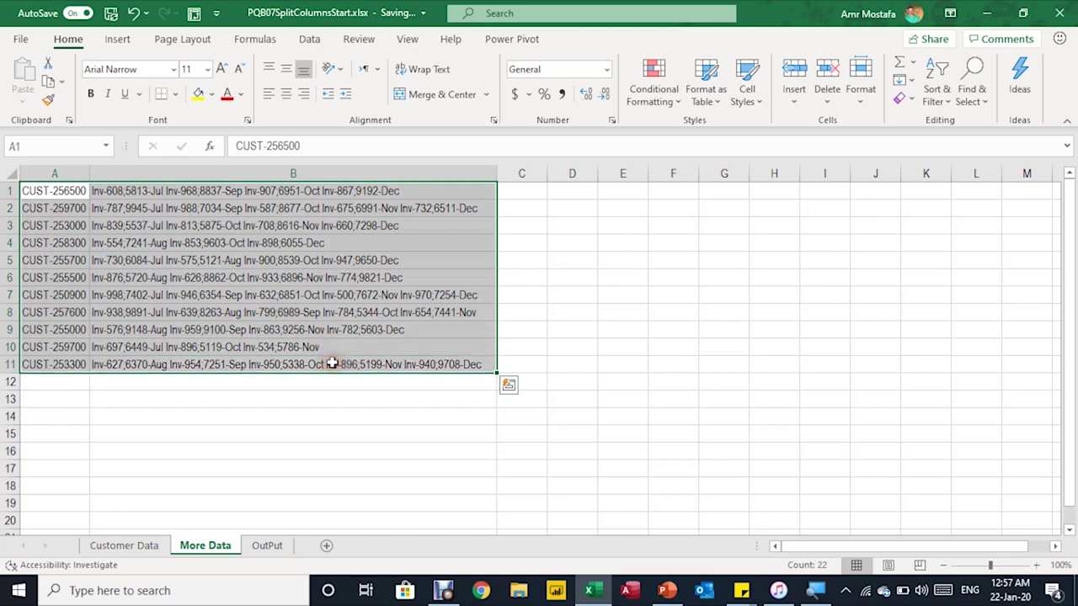
key("ctrl+c")
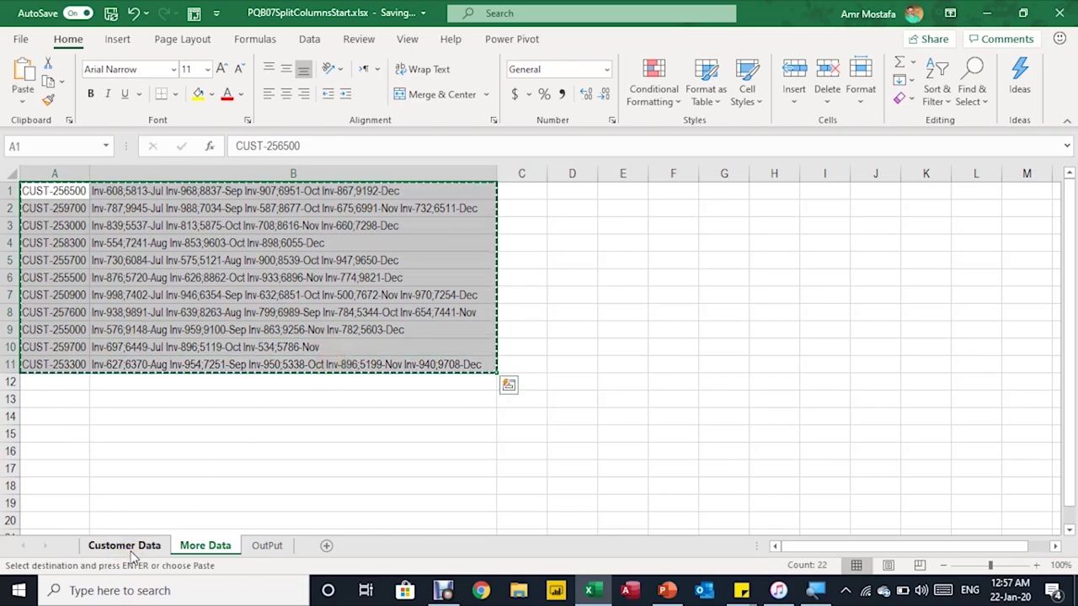
left_click(128, 547)
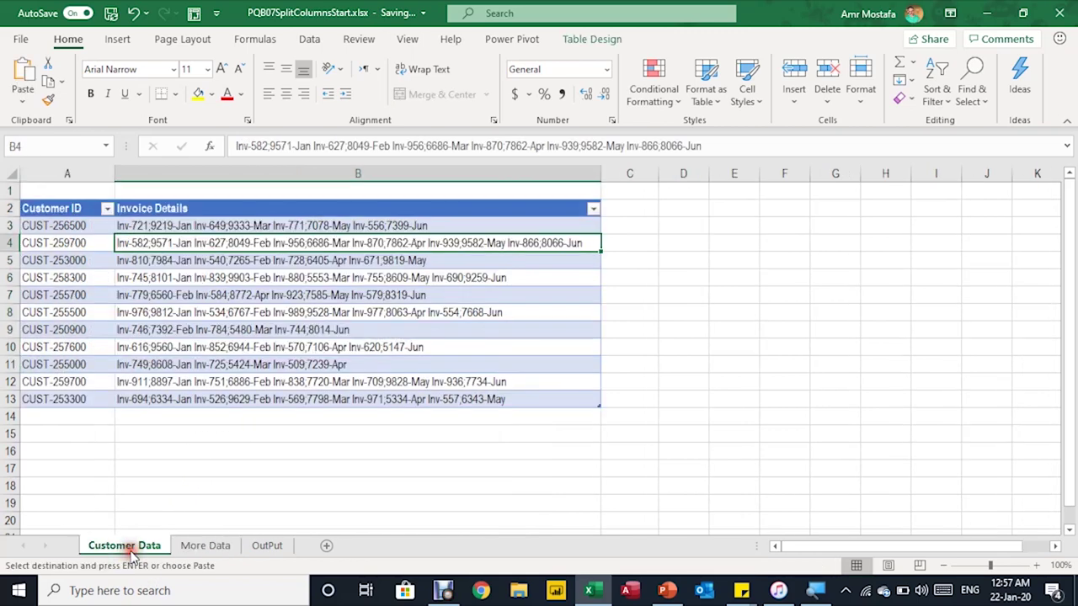
left_click(56, 420)
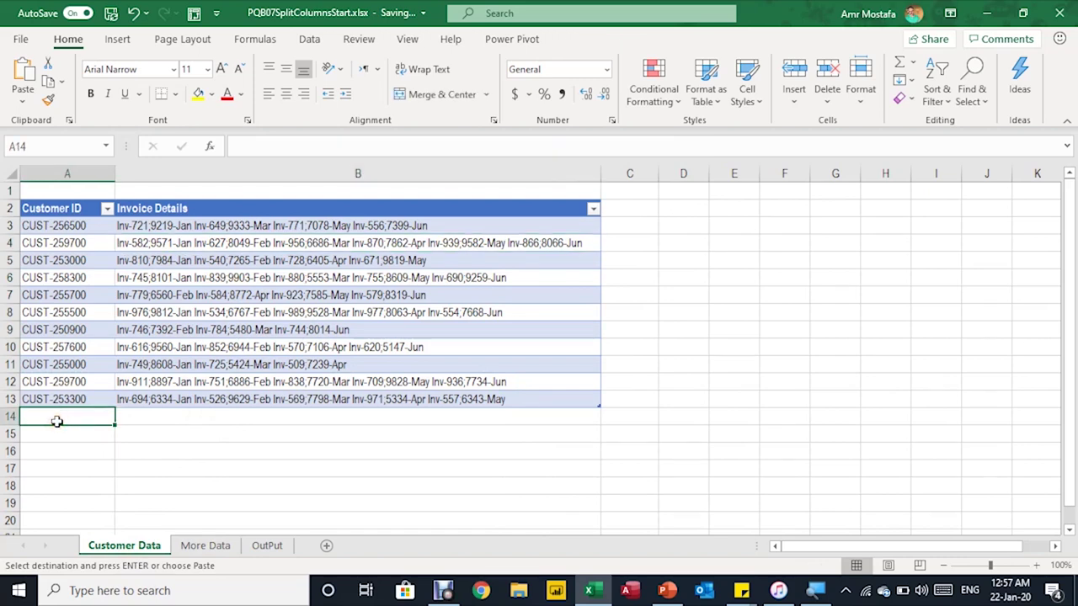
key("ctrl+v")
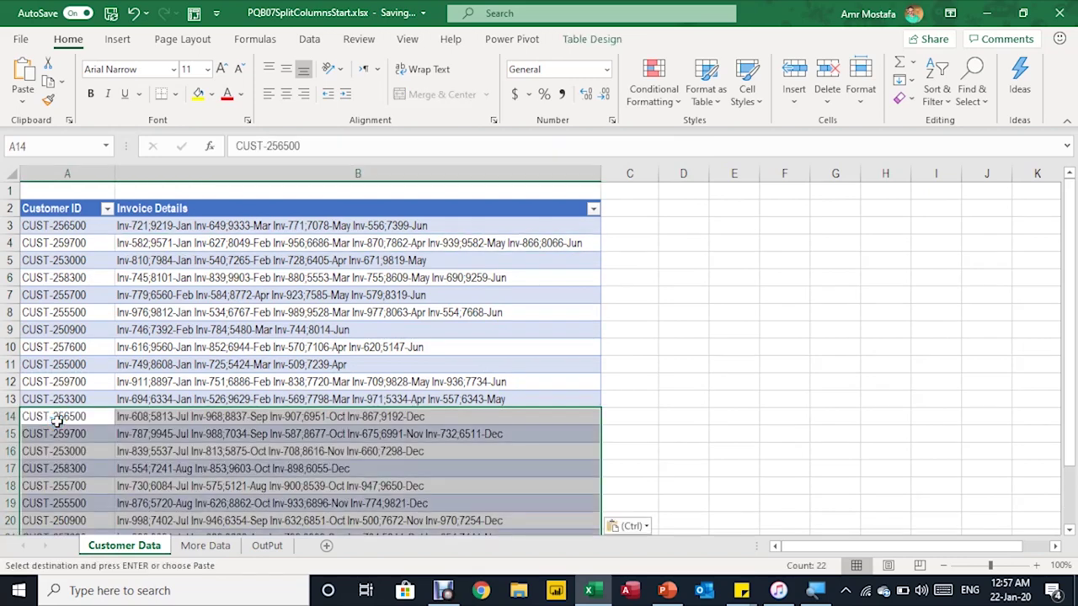
left_click(182, 279)
scroll(184, 279, "down", 4)
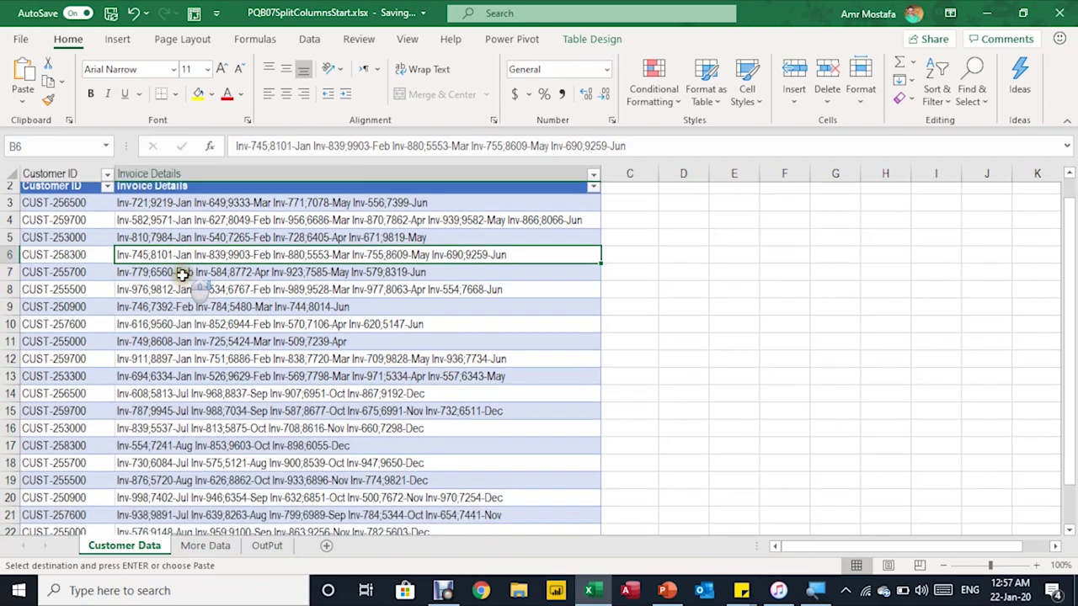
scroll(183, 278, "up", 4)
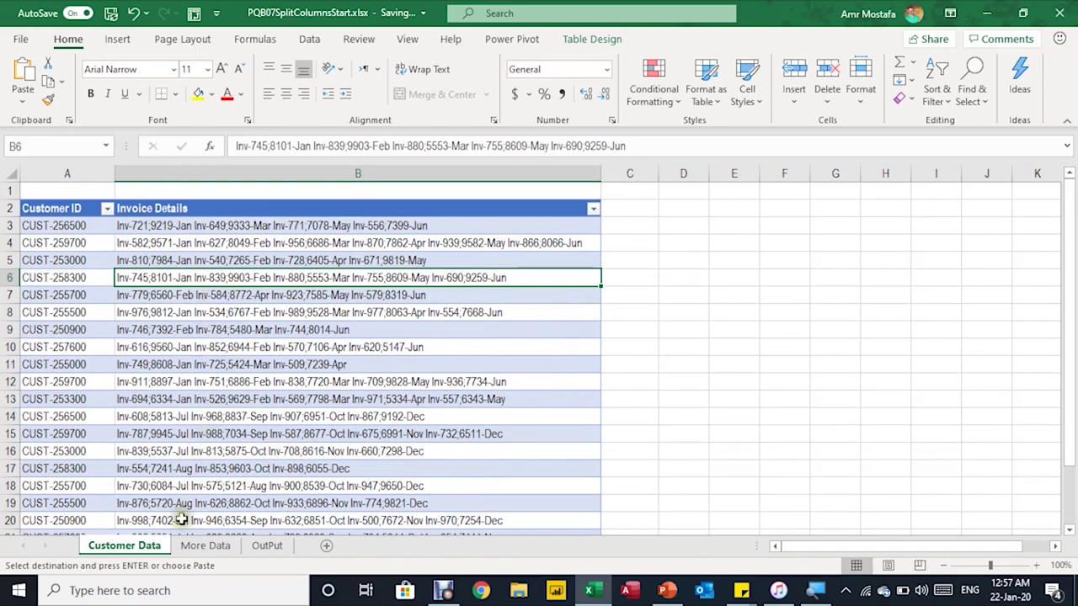
Check which months the Month filter of the loaded table on the OutPut sheet offers, leaving the filter unapplied.
left_click(266, 546)
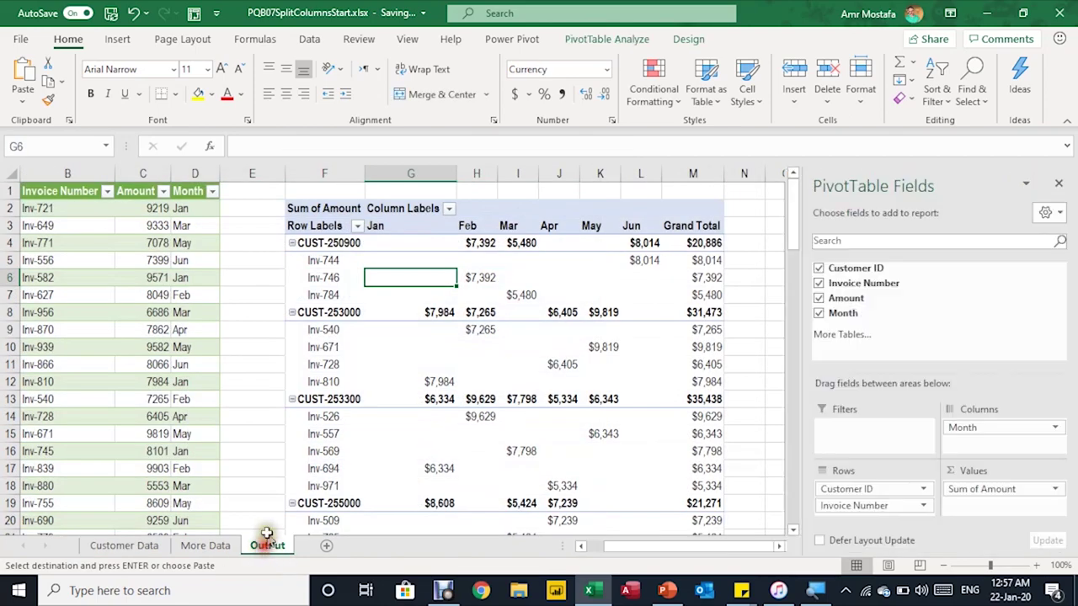
left_click(202, 296)
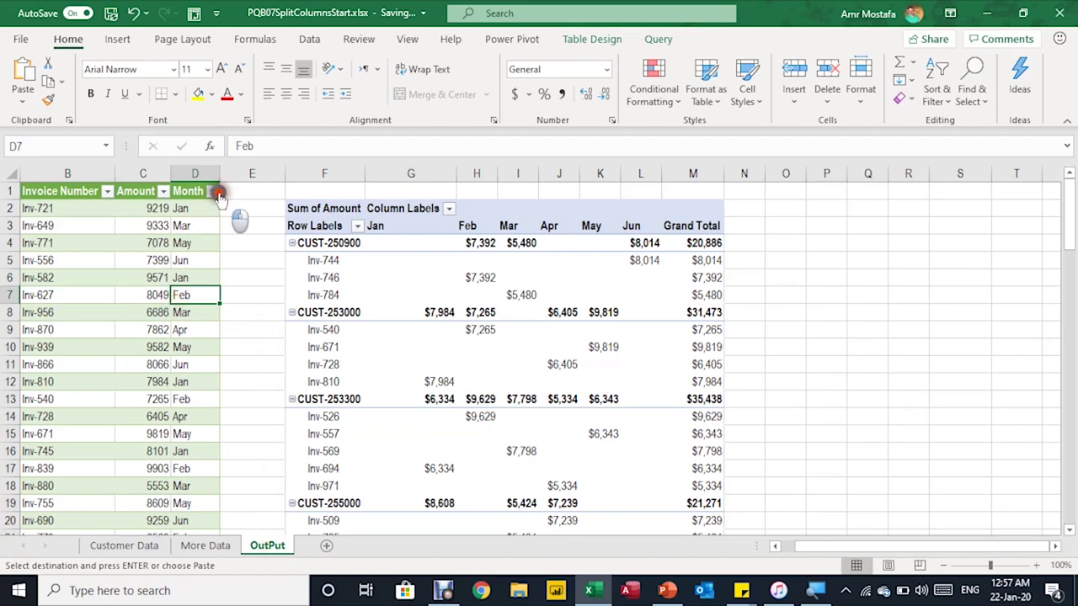
left_click(213, 192)
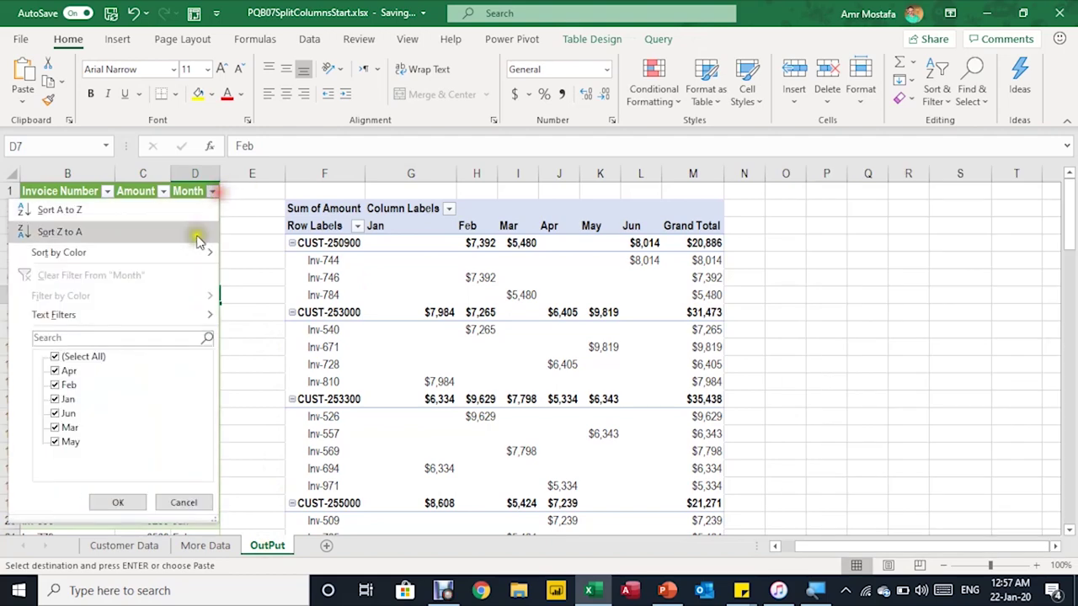
left_click(182, 503)
Refresh the loaded query table on the OutPut sheet and check the months in its Month filter.
right_click(142, 274)
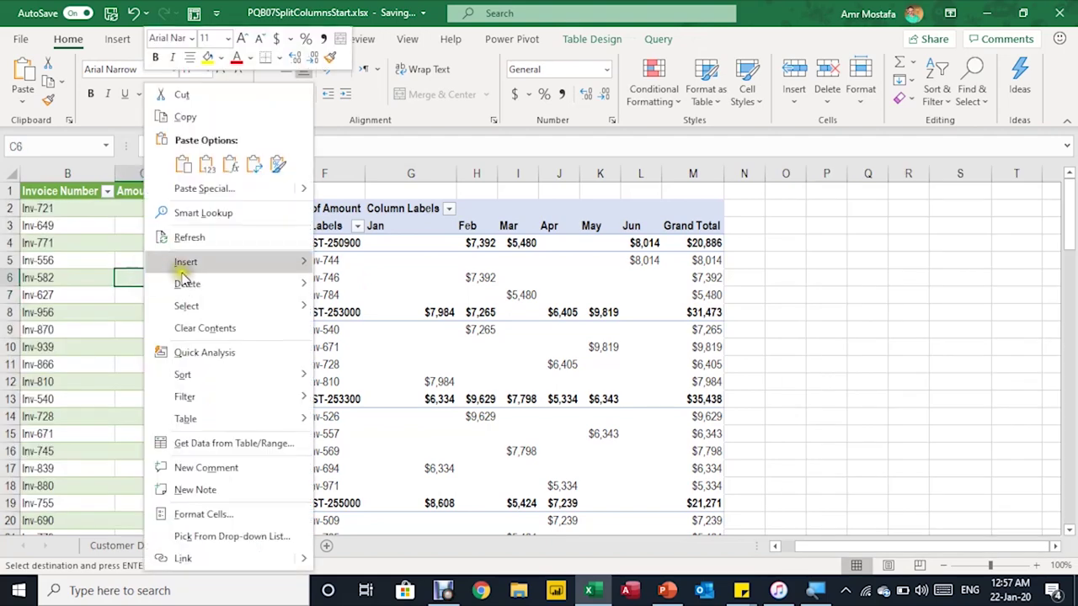
key("Escape")
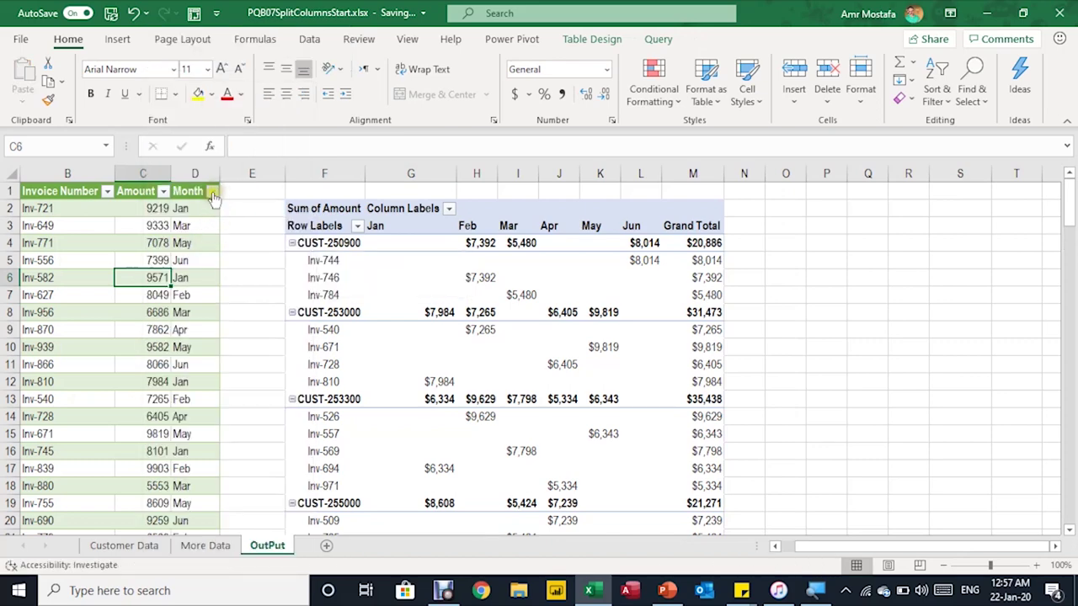
left_click(212, 192)
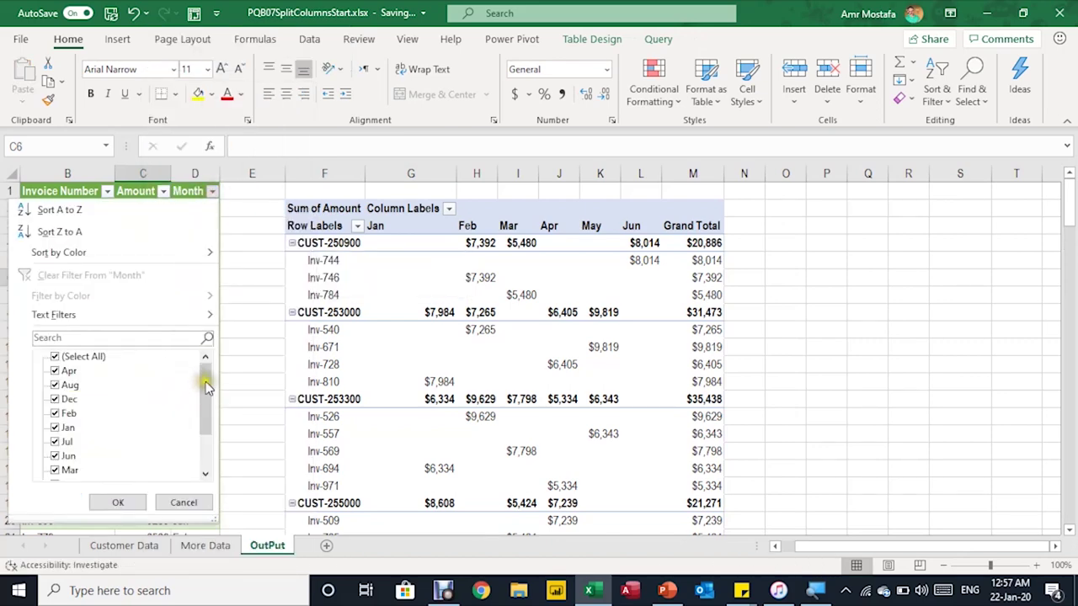
left_click_drag(207, 387, 233, 399)
left_click(465, 244)
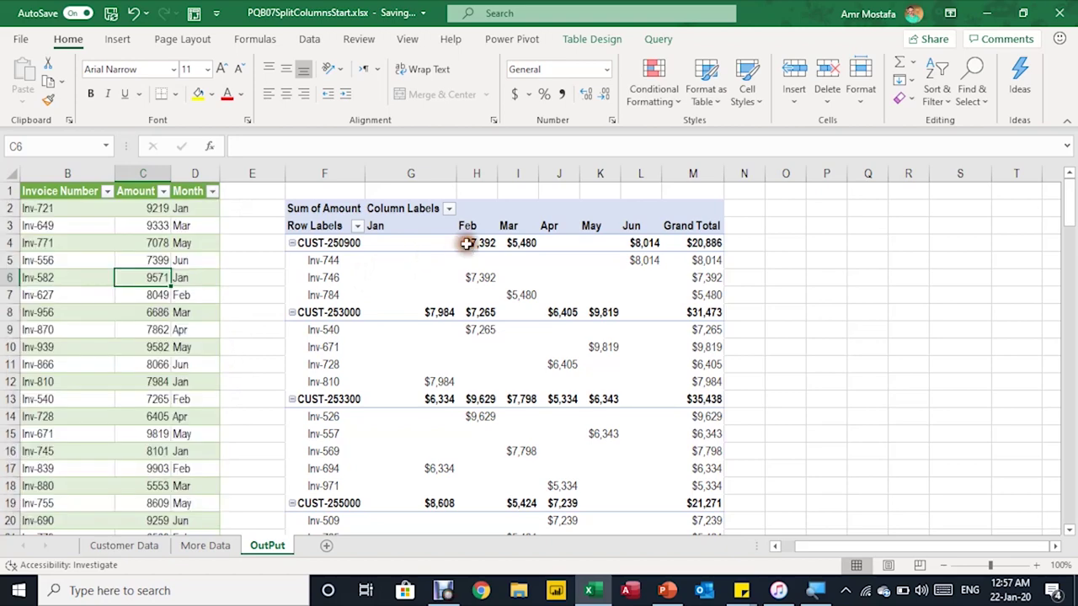
Refresh the PivotTable and look across its month columns through to the Grand Total.
left_click(476, 279)
right_click(478, 278)
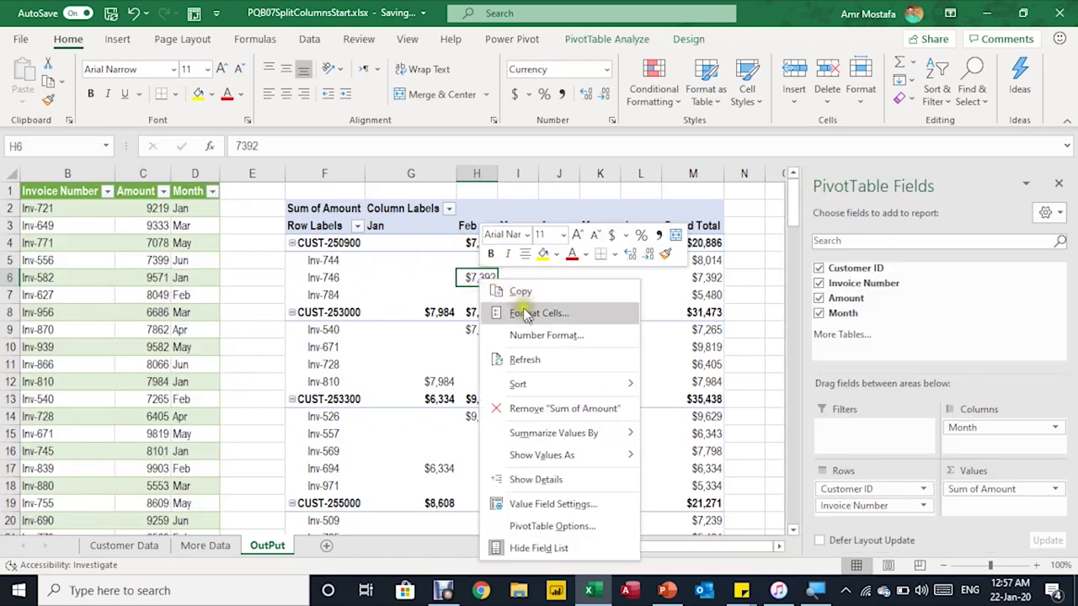
left_click(524, 334)
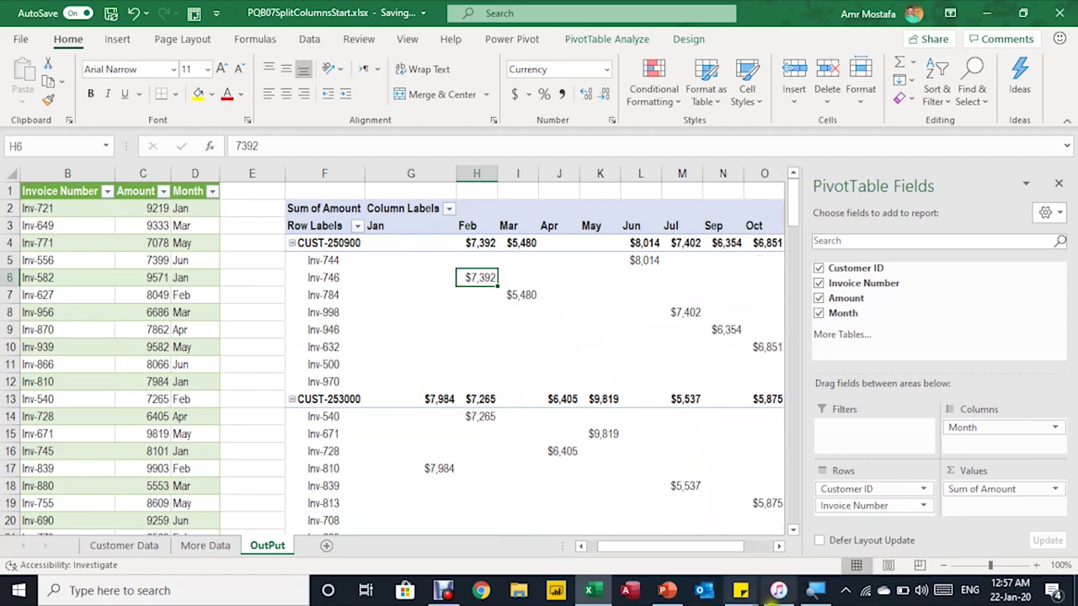
left_click(779, 546)
left_click(779, 547)
left_click(779, 547)
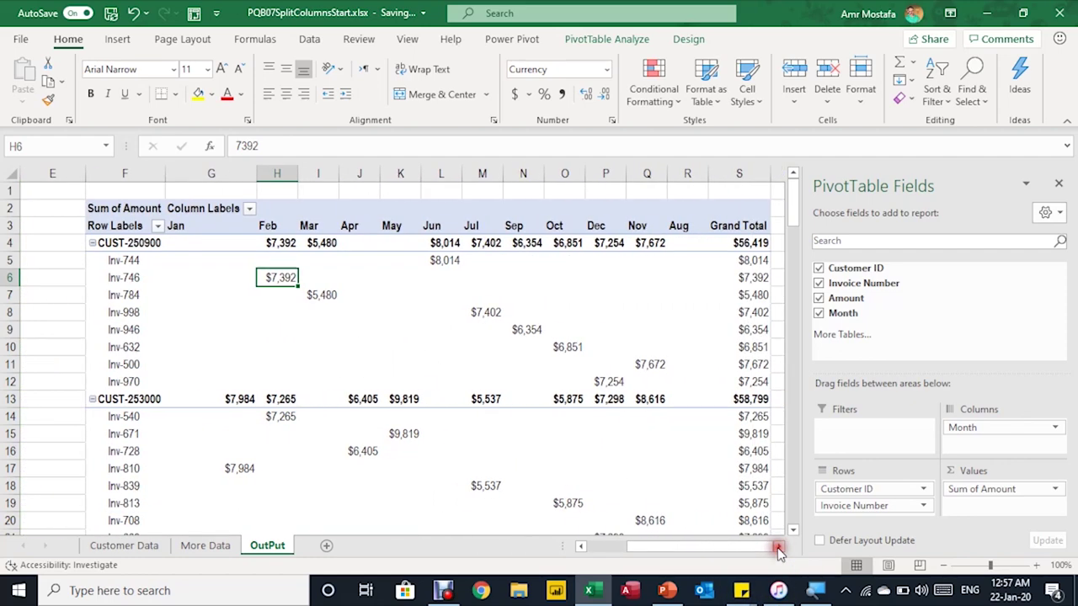
left_click(779, 547)
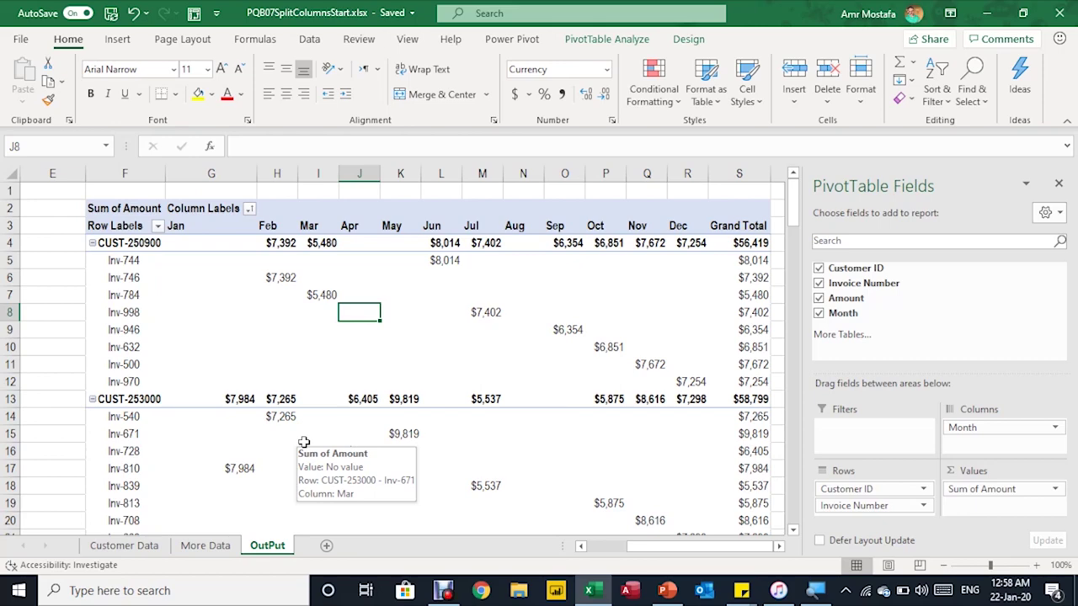
scroll(402, 378, "down", 2)
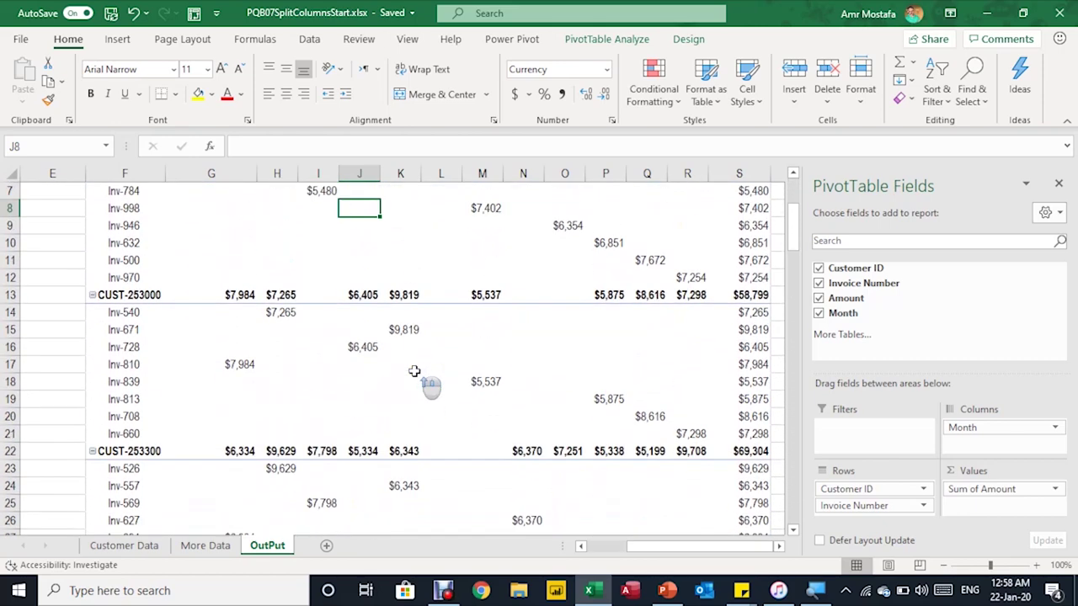